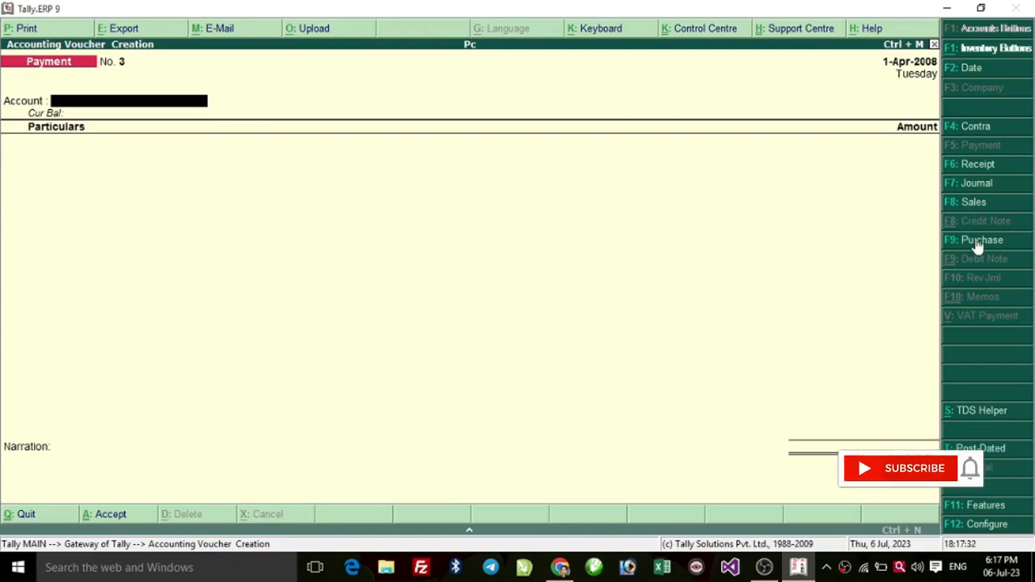
Open Receipt voucher No. 5 dated 1-Apr-2008 after briefly trying Journal and Sales vouchers
{"action": "left_click", "coordinate": [978, 164]}
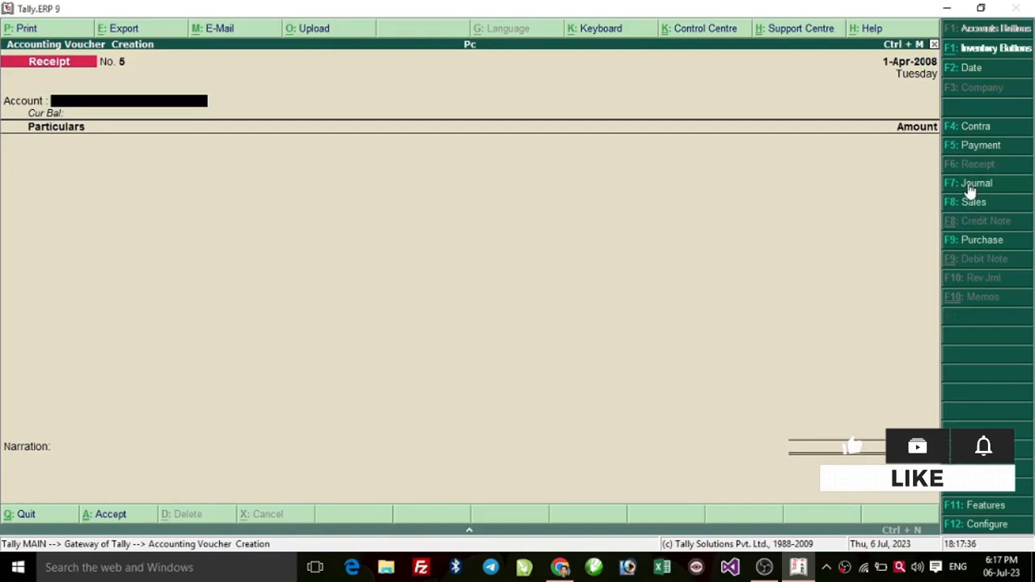
{"action": "left_click", "coordinate": [968, 184]}
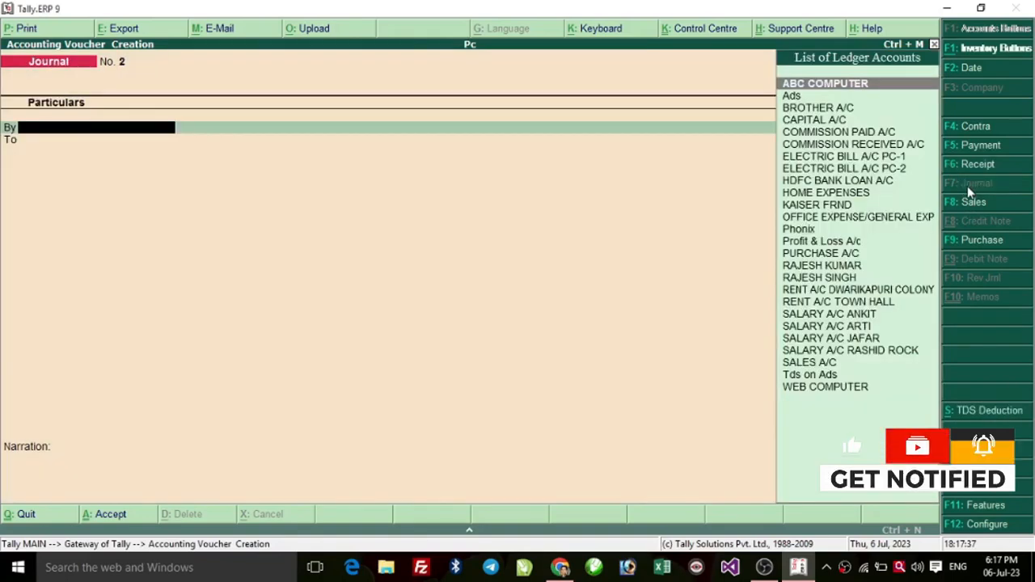
{"action": "left_click", "coordinate": [976, 202]}
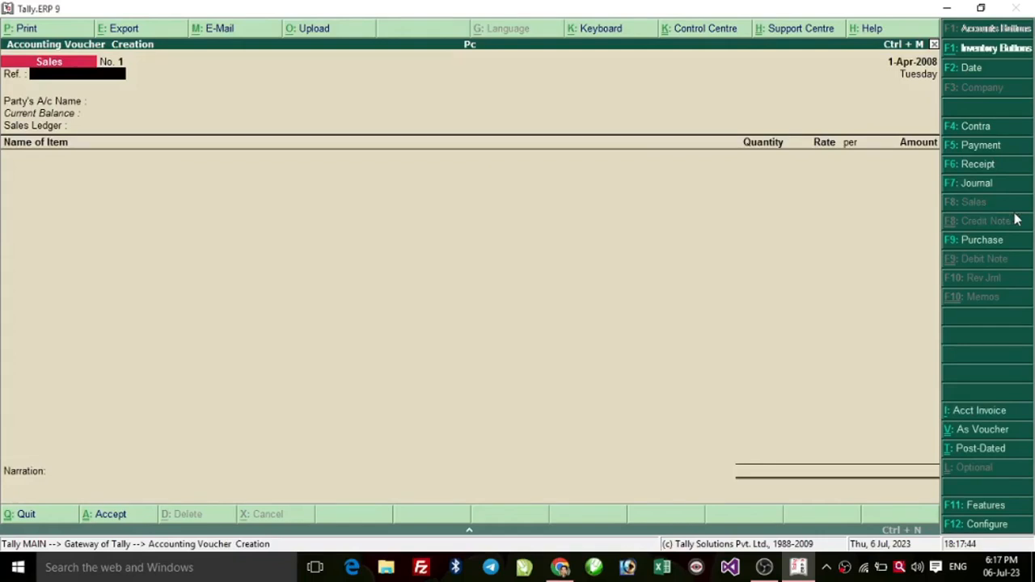
{"action": "key", "text": "F6"}
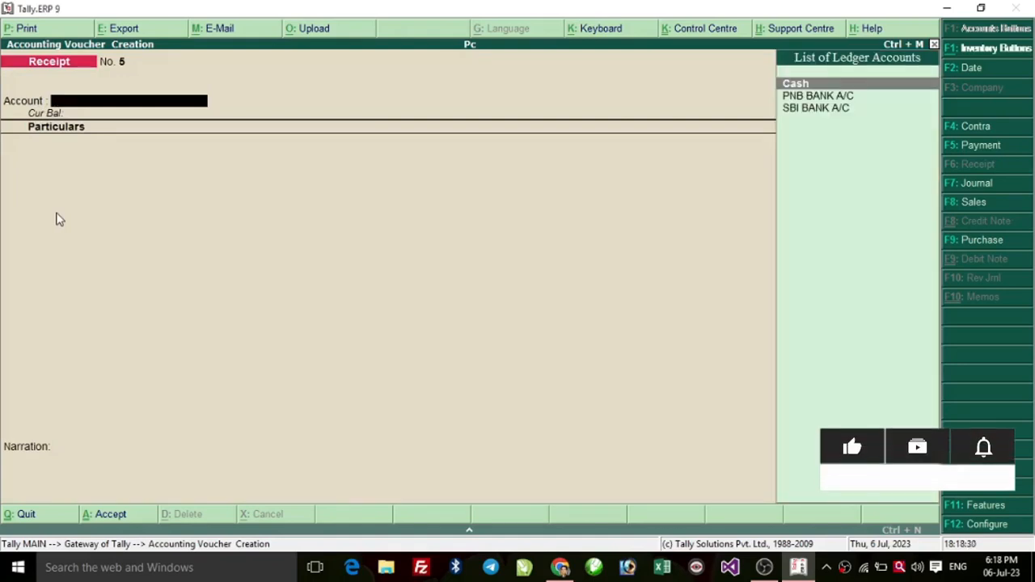
Choose Cash (balance 5,62,000.00 Dr) over PNB and SBI bank accounts as the Account
{"action": "key", "text": "Down"}
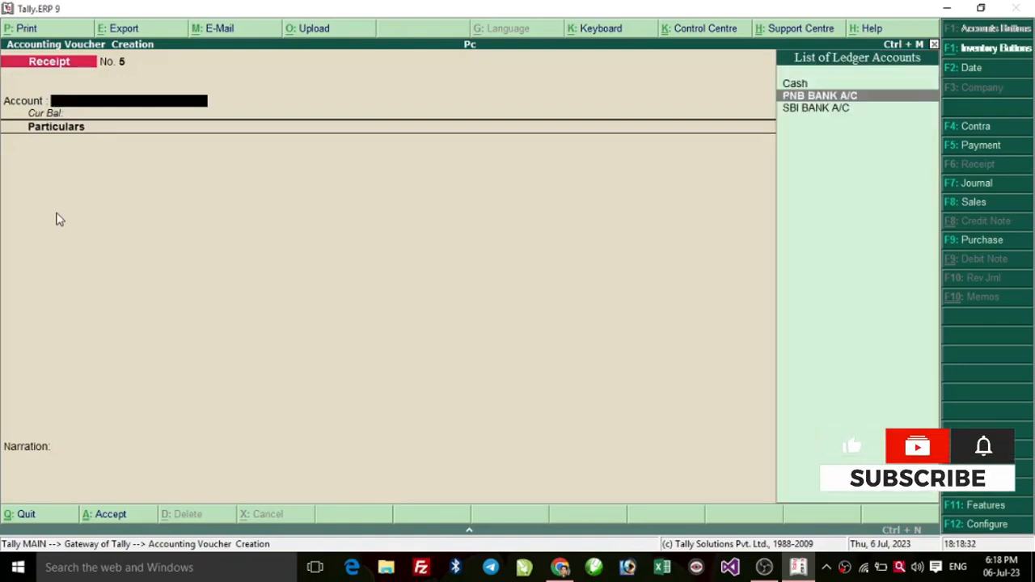
{"action": "key", "text": "Up"}
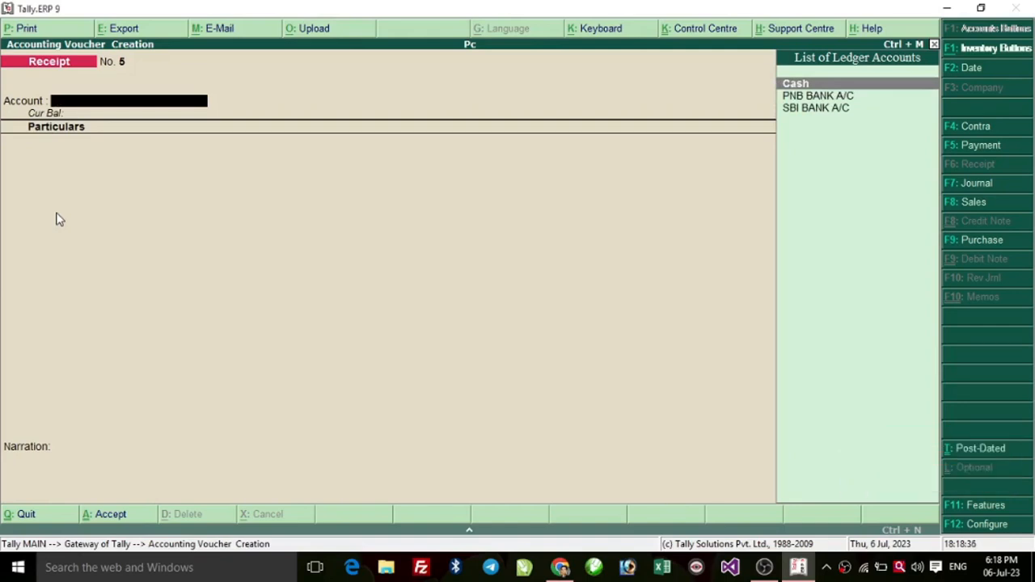
{"action": "key", "text": "Down"}
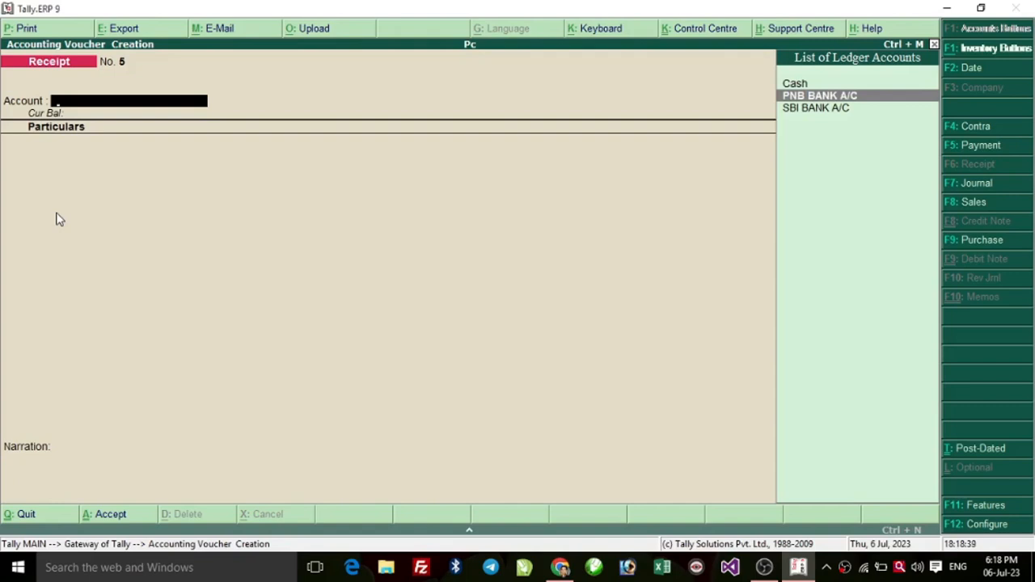
{"action": "key", "text": "Up"}
{"action": "key", "text": "Down"}
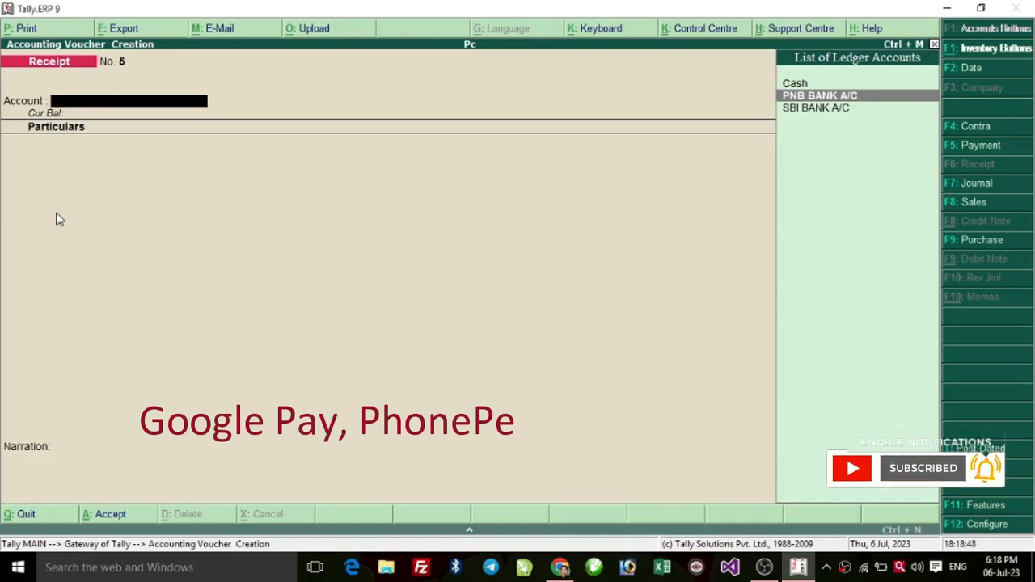
{"action": "key", "text": "Down"}
{"action": "key", "text": "Up"}
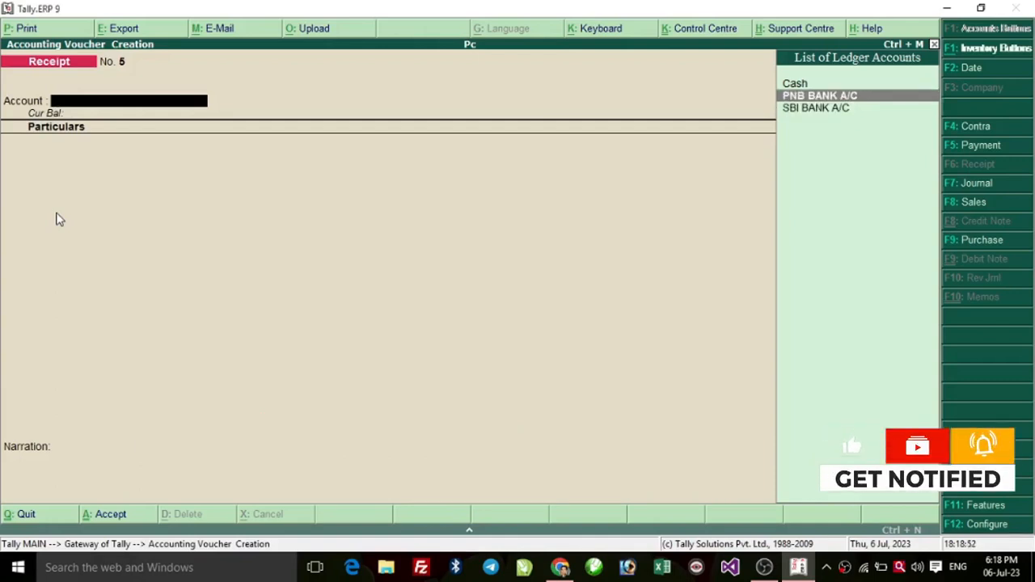
{"action": "key", "text": "Up"}
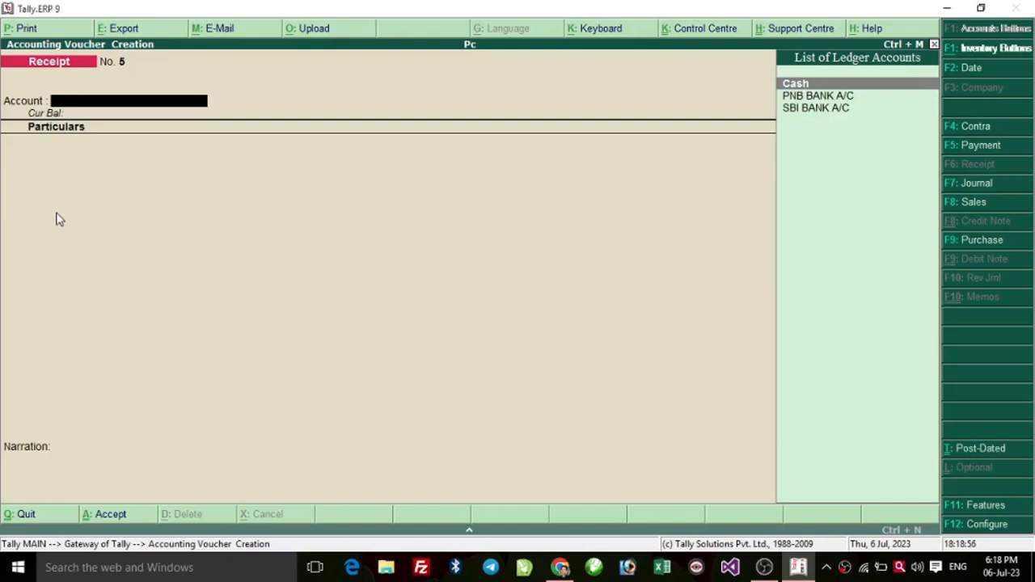
{"action": "key", "text": "Return"}
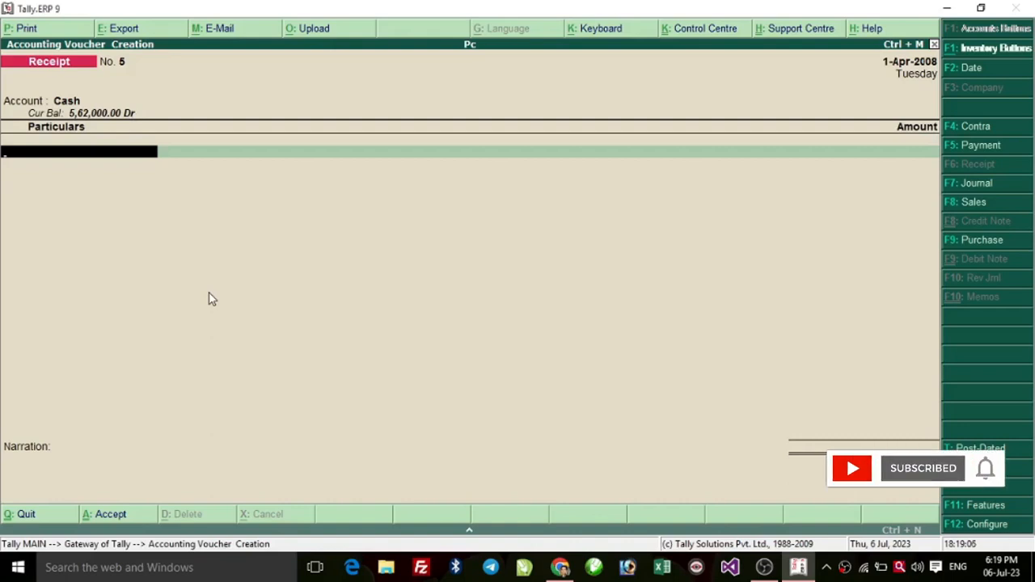
Show the full List of Ledger Accounts and browse entries around HOME EXPENSES and KAISER FRND
{"action": "key", "text": "space"}
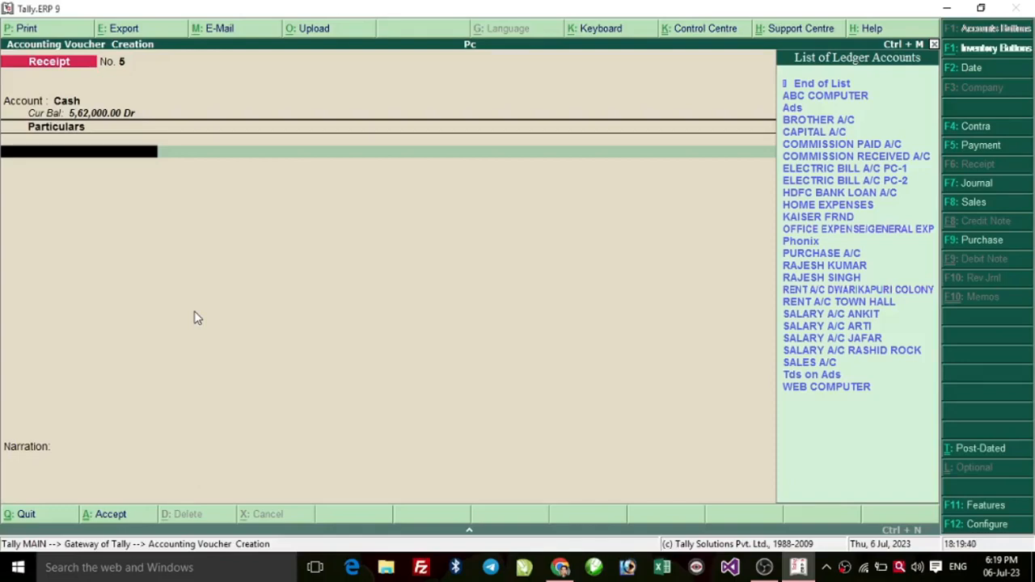
{"action": "key", "text": "Down"}
{"action": "key", "text": "Down"}
{"action": "key", "text": "Down"}
{"action": "key", "text": "Down"}
{"action": "key", "text": "Down"}
{"action": "key", "text": "Down"}
{"action": "key", "text": "Down"}
{"action": "key", "text": "Down"}
{"action": "key", "text": "Down"}
{"action": "key", "text": "Down"}
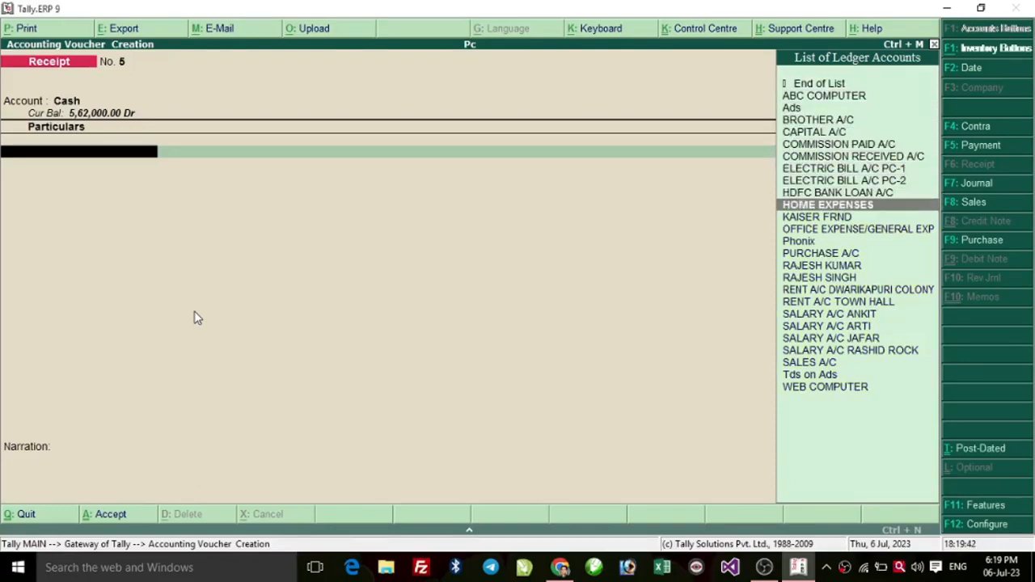
{"action": "key", "text": "Down"}
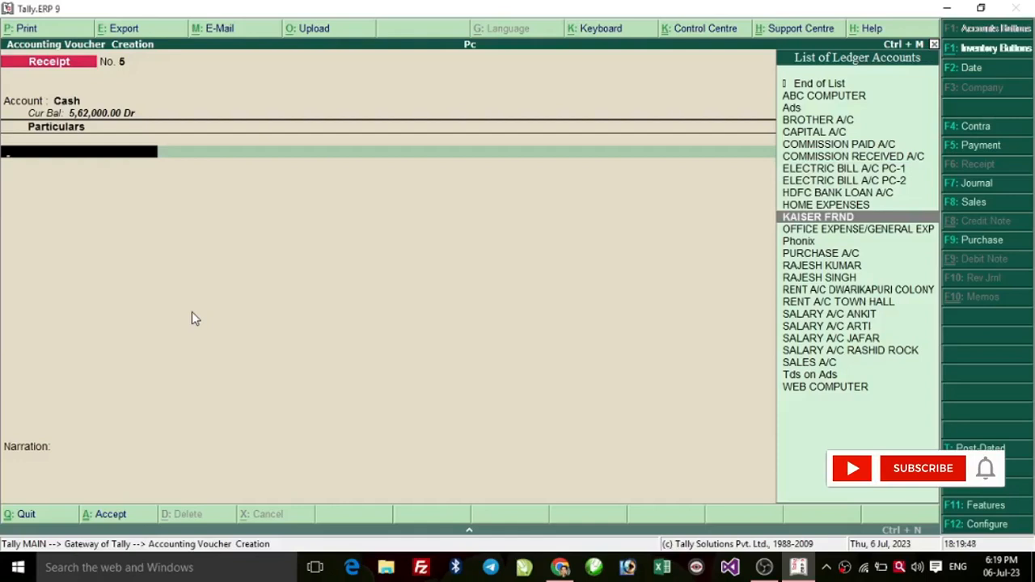
{"action": "key", "text": "Up"}
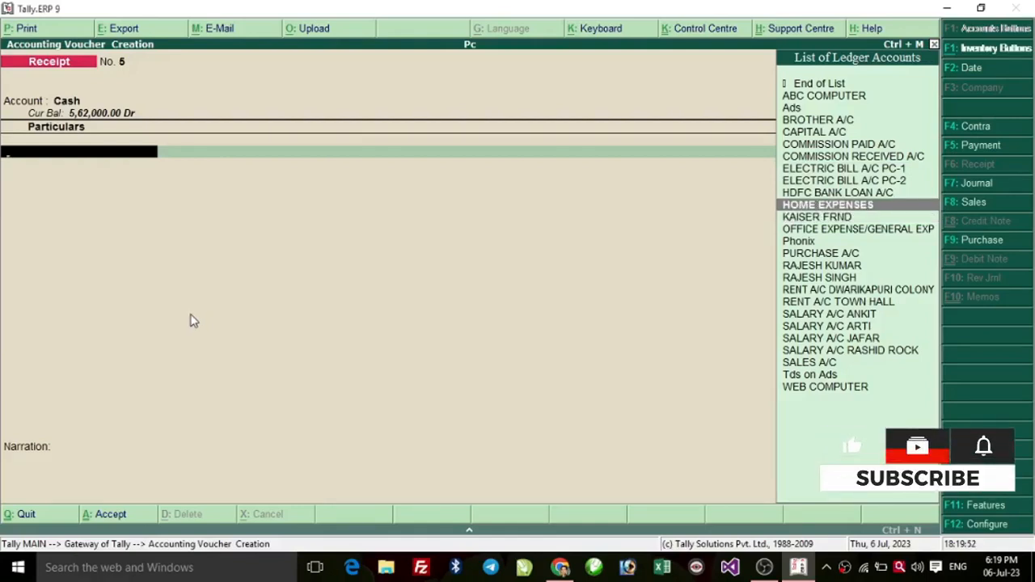
{"action": "key", "text": "Up"}
{"action": "key", "text": "Up"}
{"action": "key", "text": "Up"}
{"action": "key", "text": "Up"}
{"action": "key", "text": "Up"}
{"action": "key", "text": "Up"}
{"action": "key", "text": "Up"}
{"action": "key", "text": "Up"}
{"action": "key", "text": "Up"}
{"action": "key", "text": "Up"}
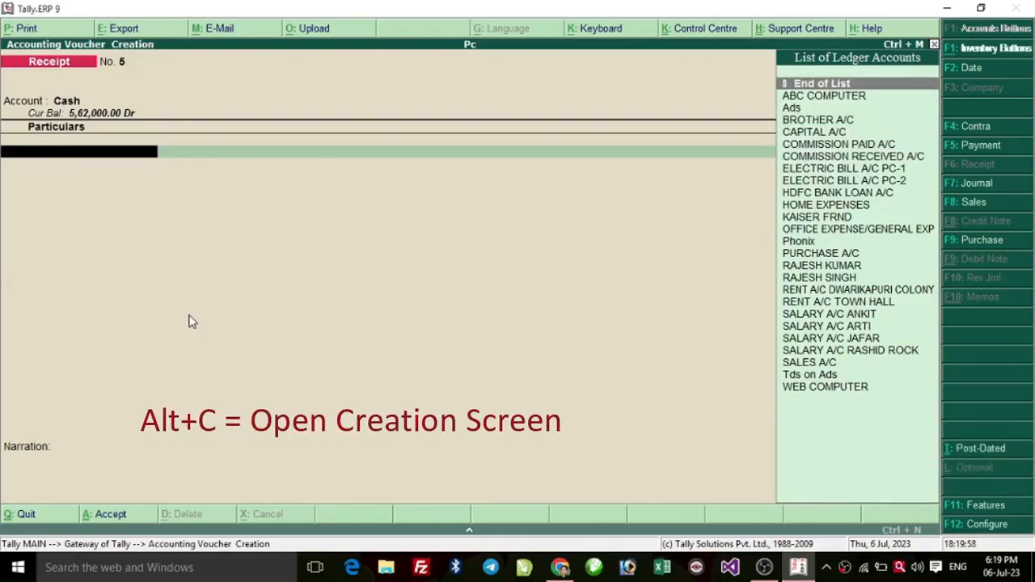
Create a new ledger with the customer's name under the Sundry Debtors group
{"action": "key", "text": "alt+c"}
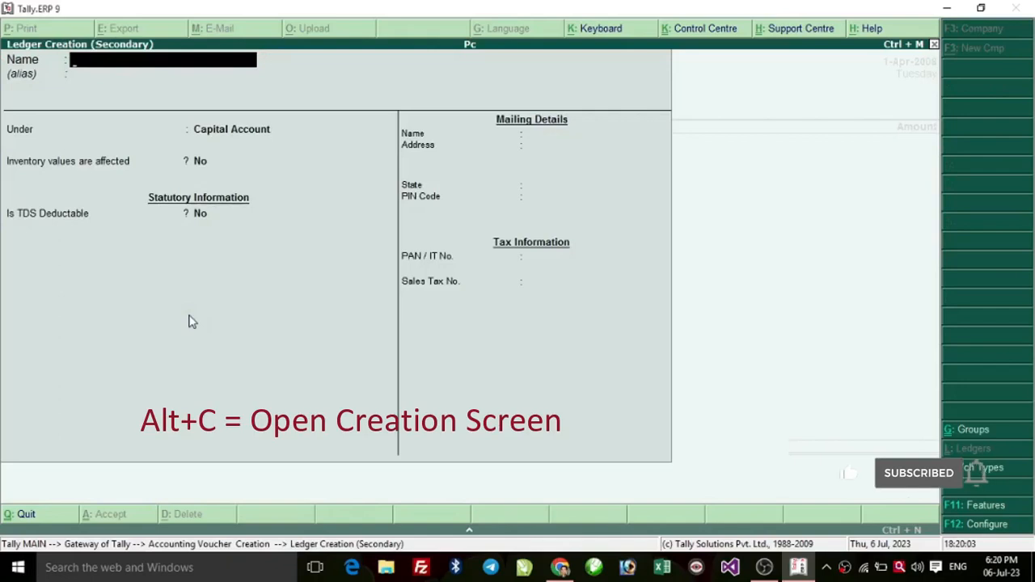
{"action": "type", "text": "Amit"}
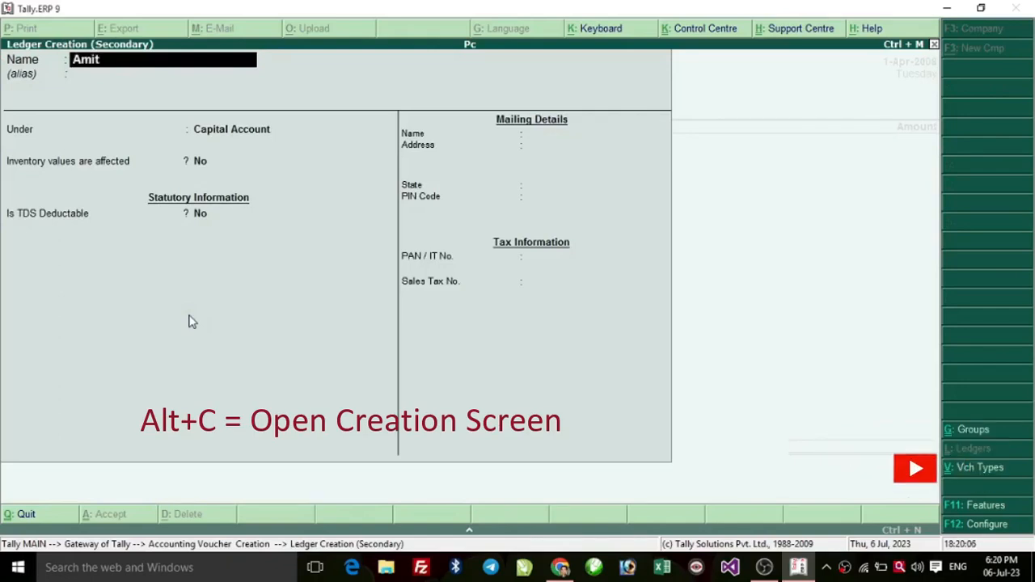
{"action": "type", "text": " Kumar"}
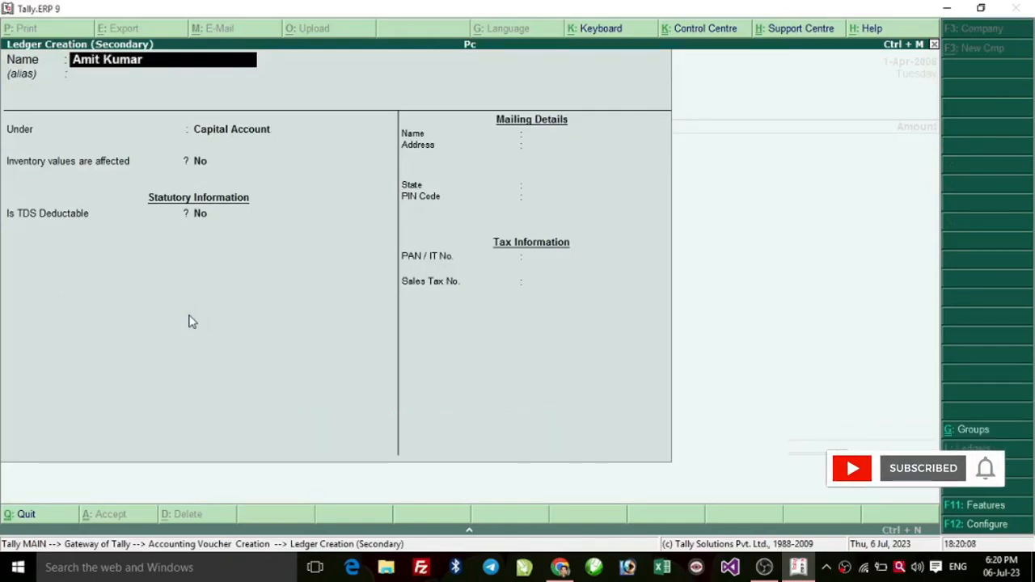
{"action": "key", "text": "Return"}
{"action": "key", "text": "Return"}
{"action": "type", "text": "Su"}
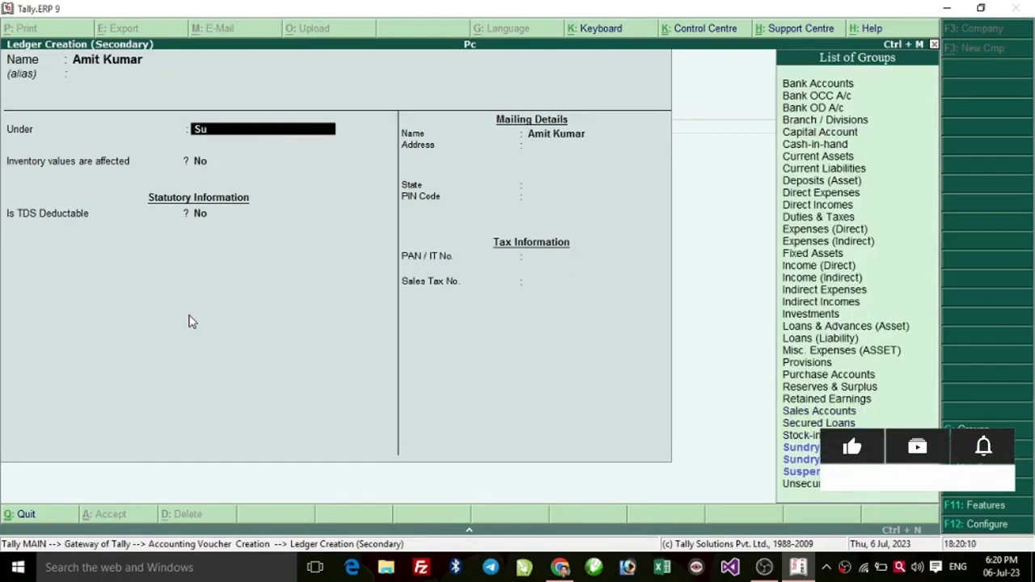
{"action": "key", "text": "Down"}
{"action": "key", "text": "Down"}
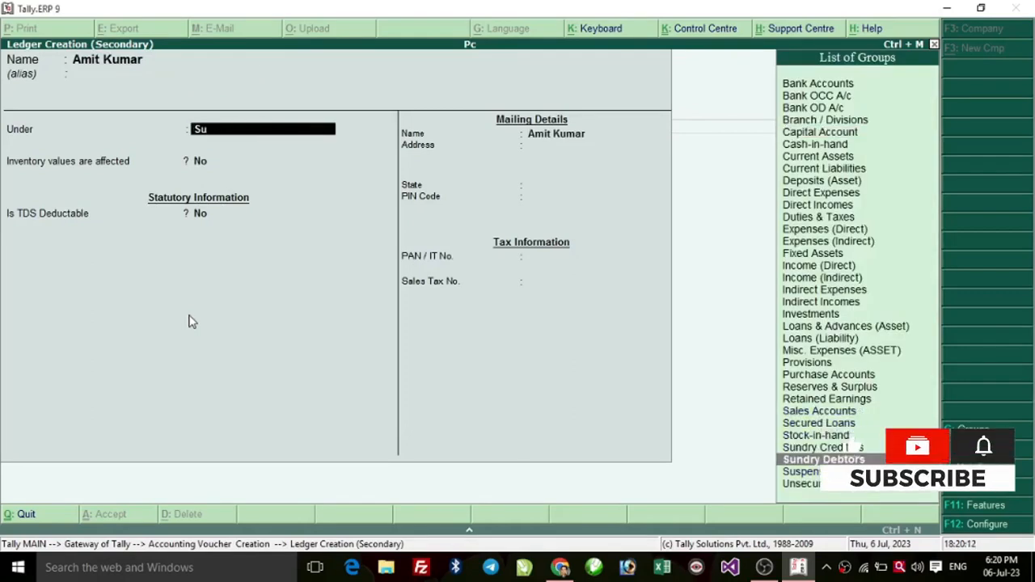
{"action": "key", "text": "Return"}
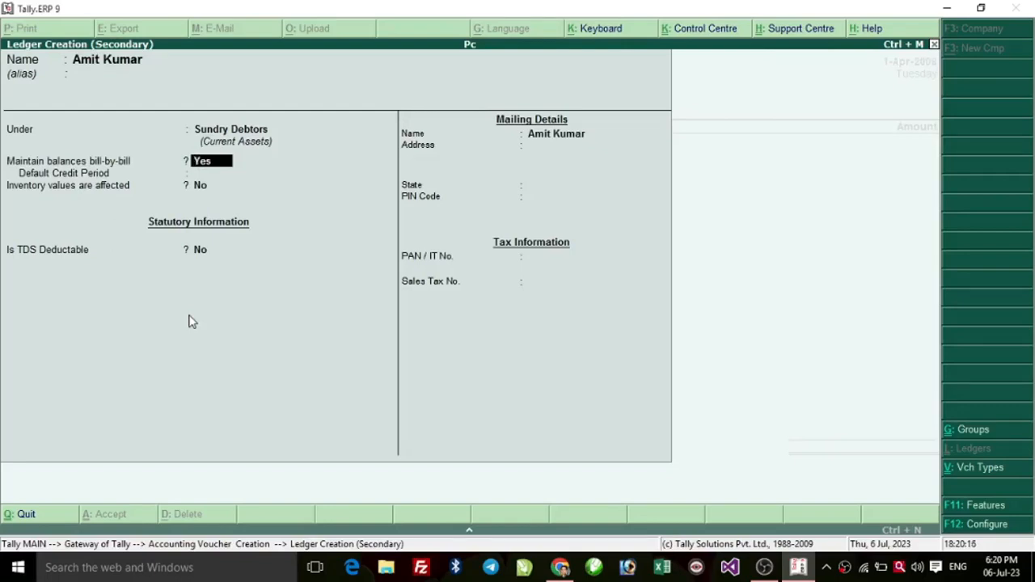
Enter the customer's address and mobile number, then save the new ledger
{"action": "key", "text": "Return"}
{"action": "key", "text": "Return"}
{"action": "key", "text": "Return"}
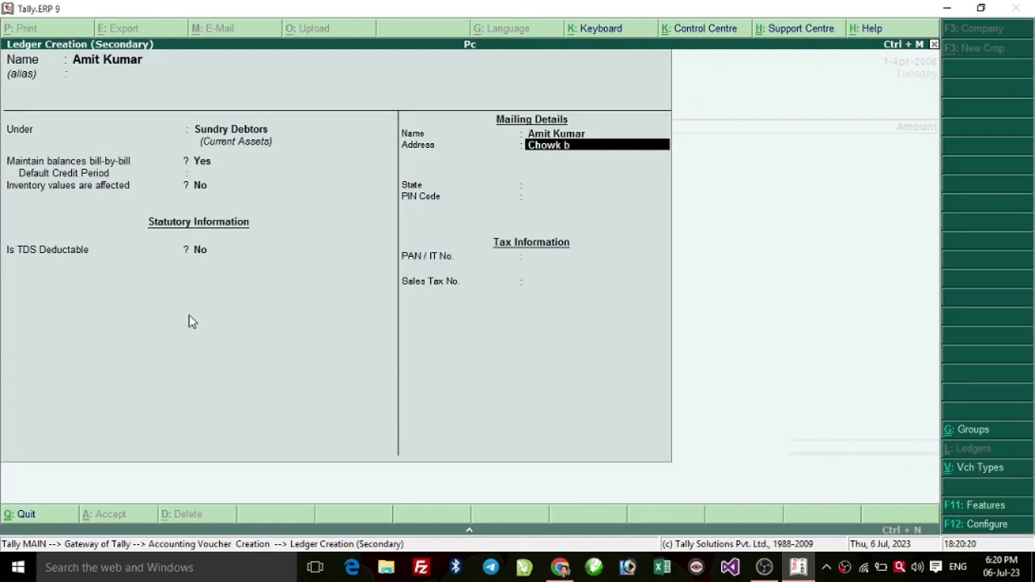
{"action": "type", "text": "Chowk Ballia"}
{"action": "key", "text": "Return"}
{"action": "type", "text": "Mob:"}
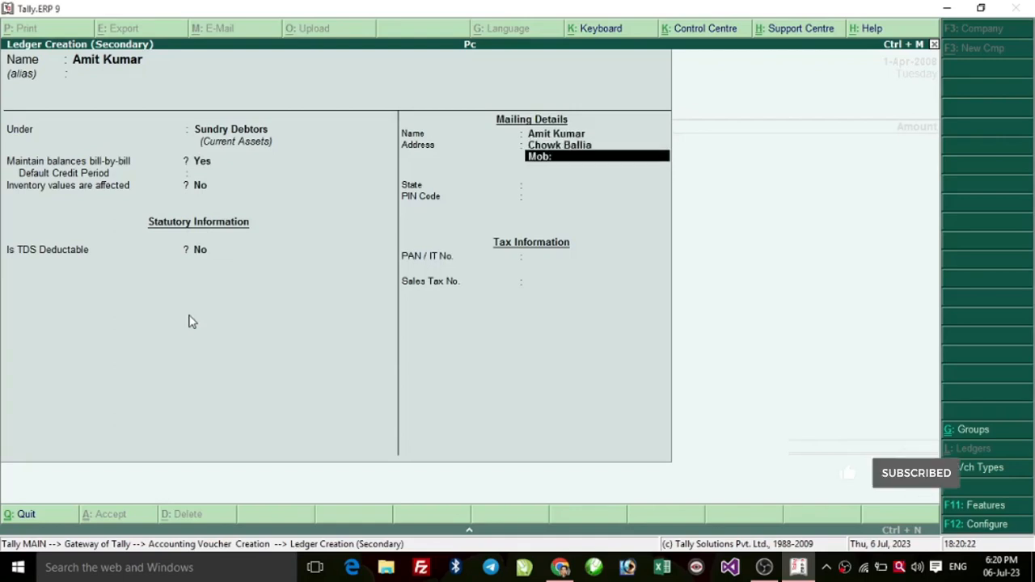
{"action": "type", "text": "345345345"}
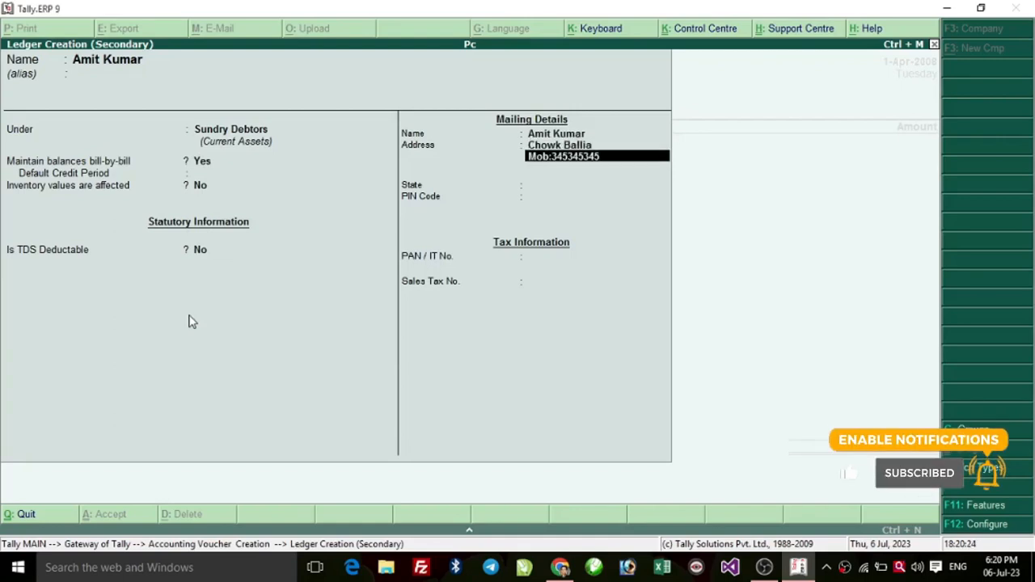
{"action": "key", "text": "Return"}
{"action": "key", "text": "Return"}
{"action": "key", "text": "Return"}
{"action": "key", "text": "Return"}
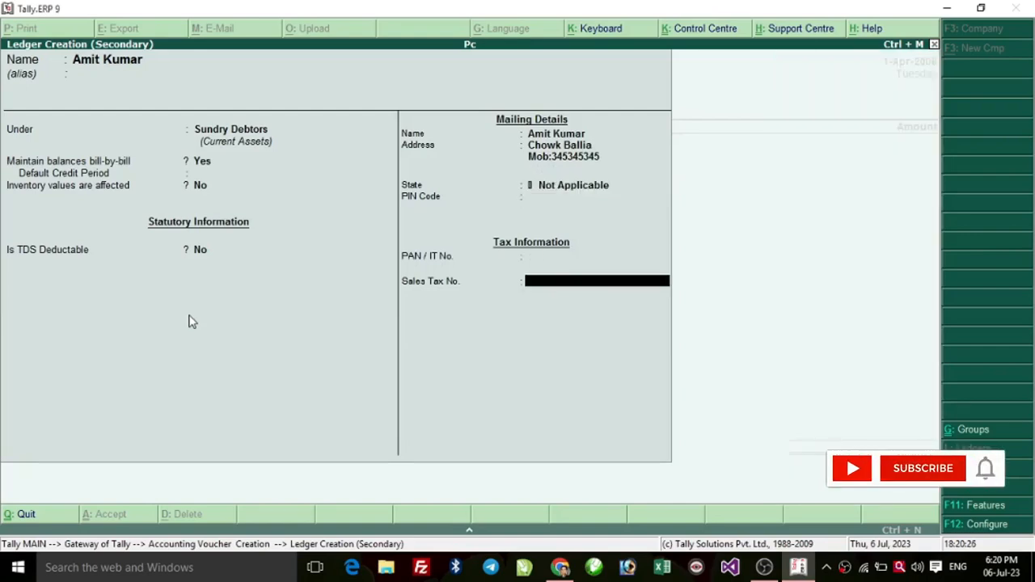
{"action": "key", "text": "Return"}
{"action": "key", "text": "Return"}
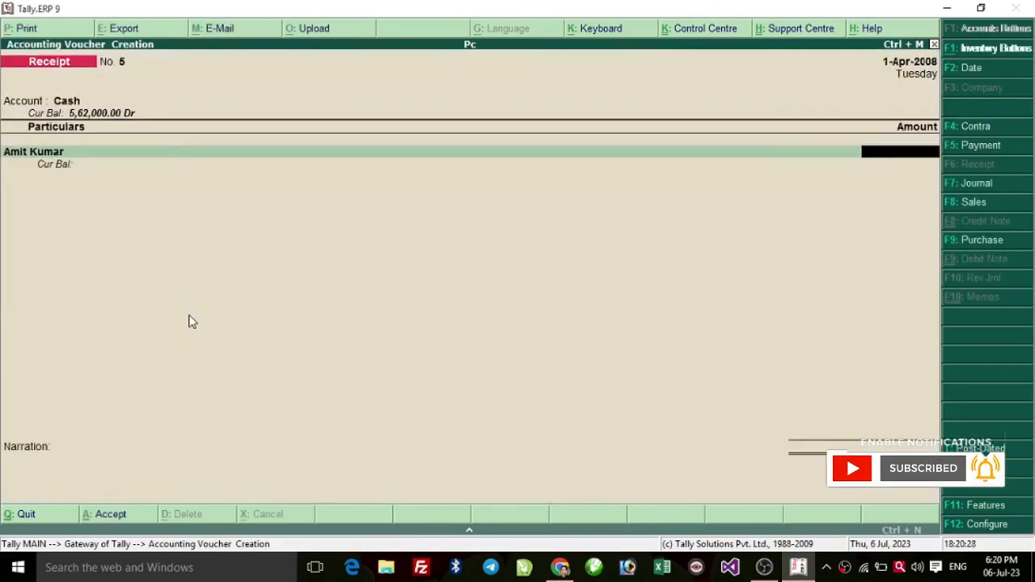
{"action": "key", "text": "BackSpace"}
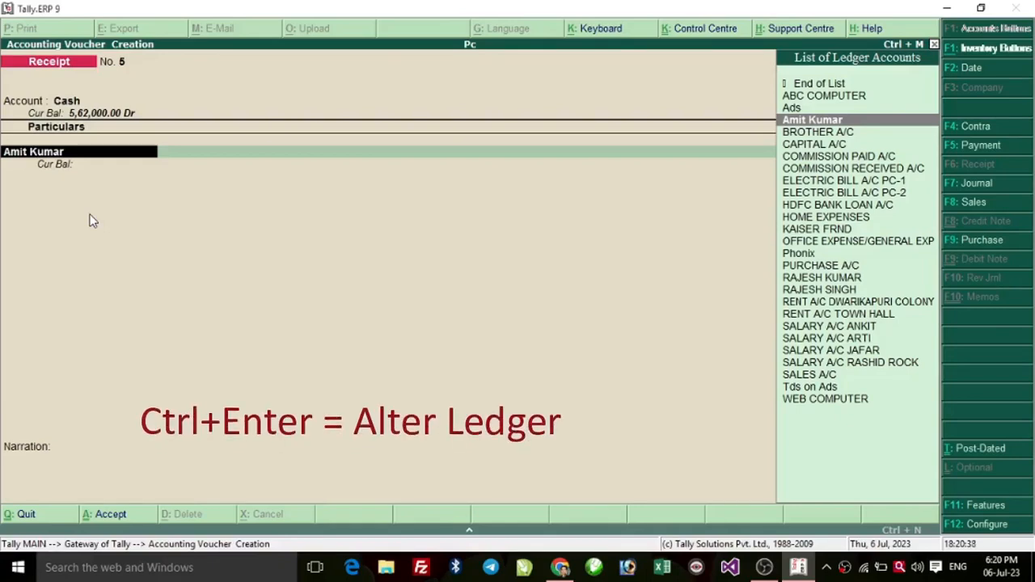
Alter the customer ledger to give it an opening balance of 5,000 Dr
{"action": "key", "text": "ctrl+Return"}
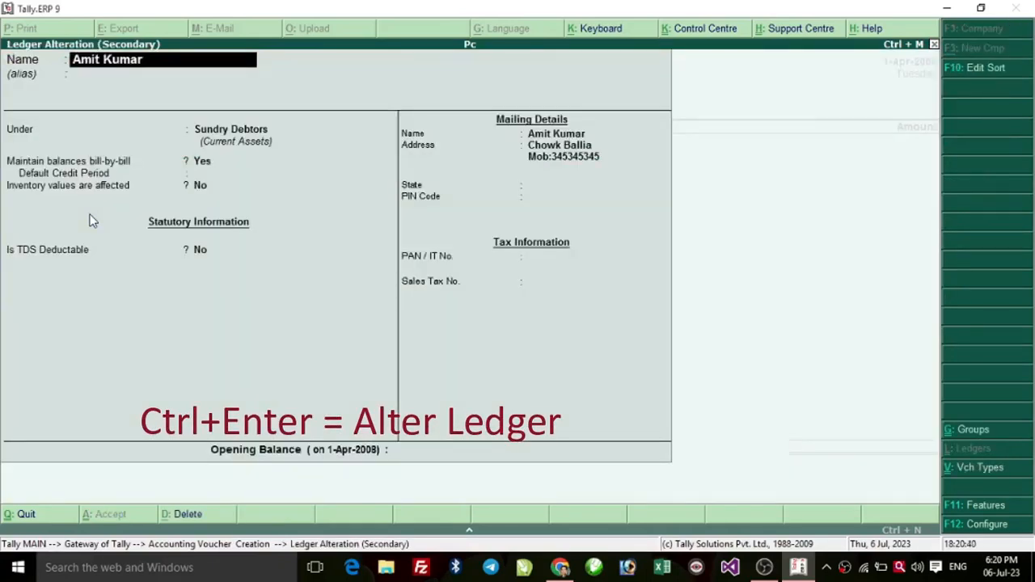
{"action": "key", "text": "Return"}
{"action": "key", "text": "Return"}
{"action": "key", "text": "Return"}
{"action": "key", "text": "Return"}
{"action": "key", "text": "Return"}
{"action": "key", "text": "Return"}
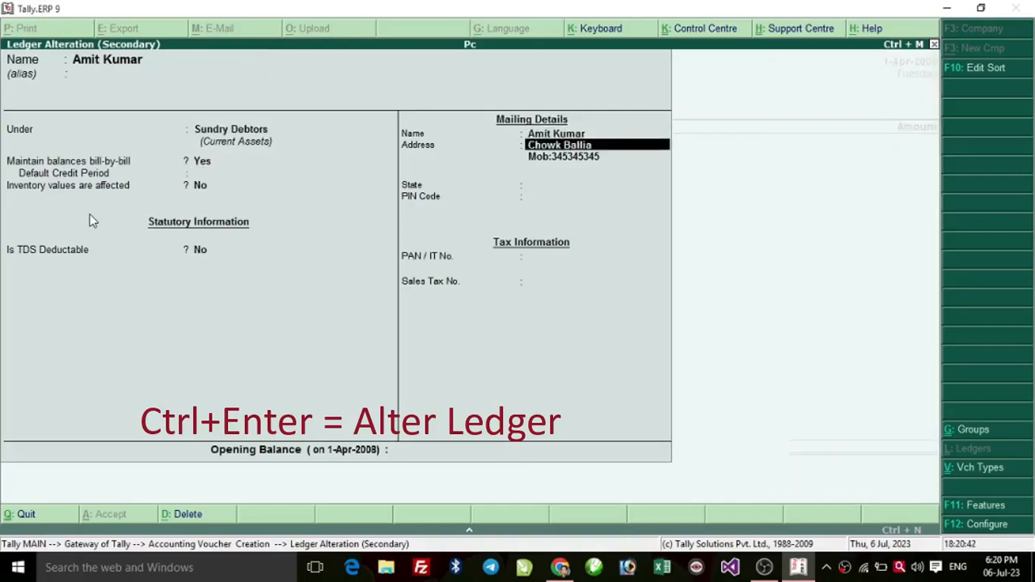
{"action": "key", "text": "Return"}
{"action": "key", "text": "Return"}
{"action": "key", "text": "Return"}
{"action": "key", "text": "Return"}
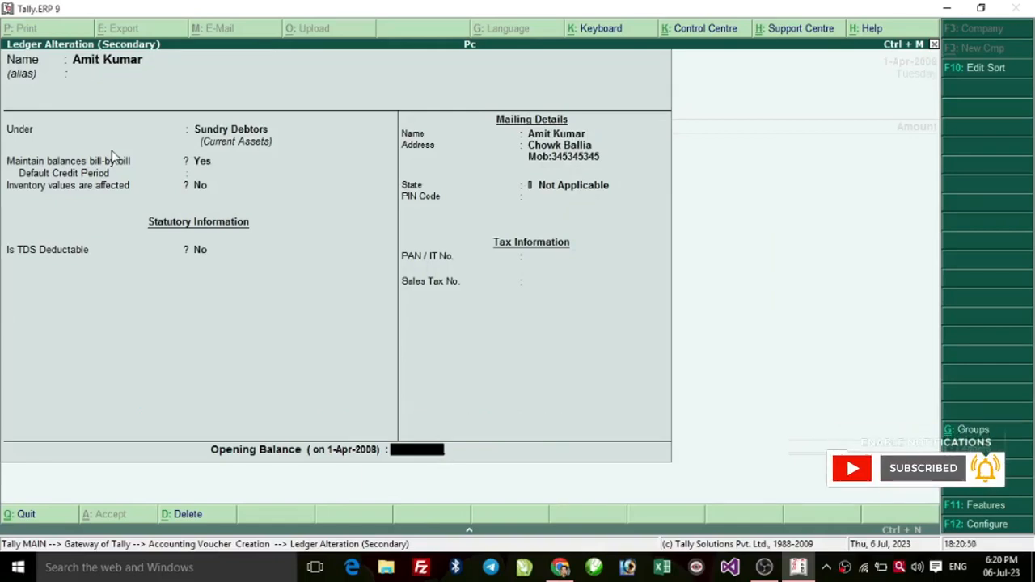
{"action": "type", "text": "500"}
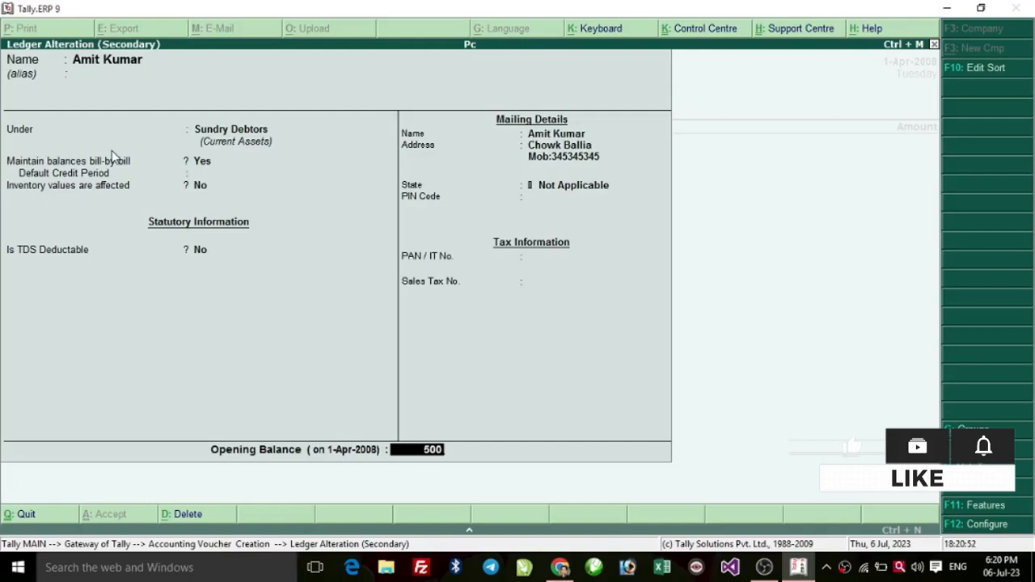
{"action": "type", "text": "0"}
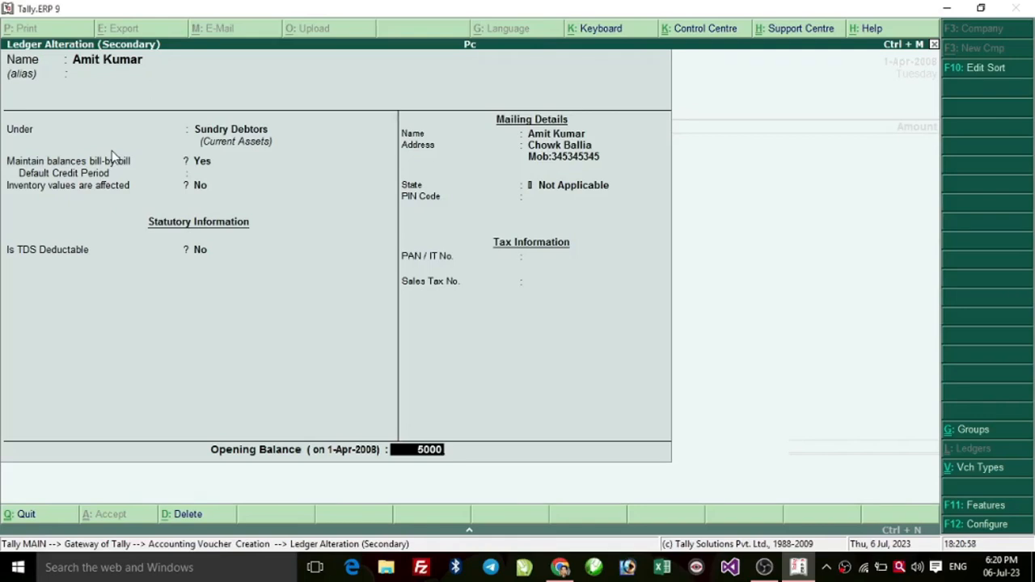
{"action": "key", "text": "Return"}
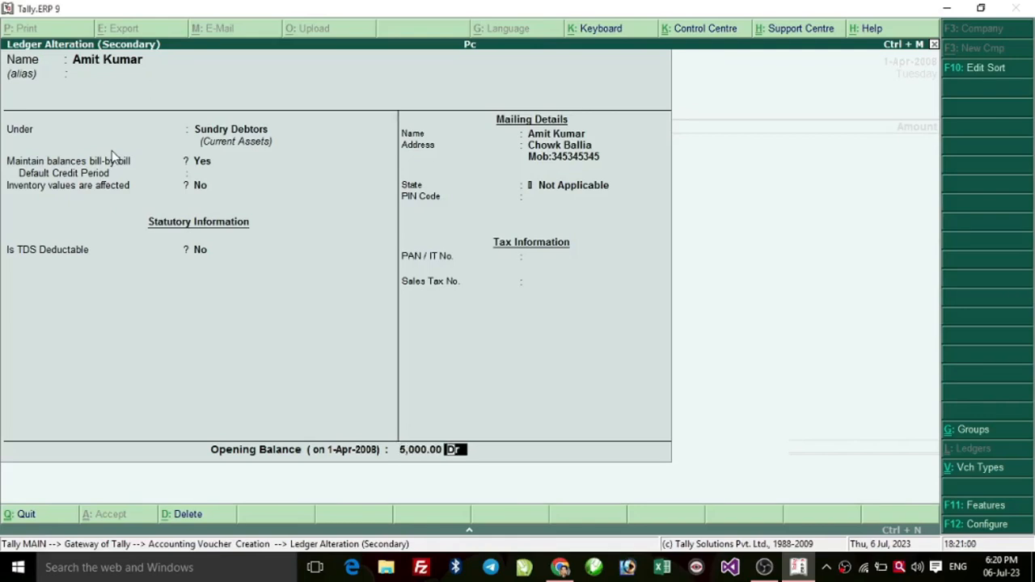
{"action": "key", "text": "Return"}
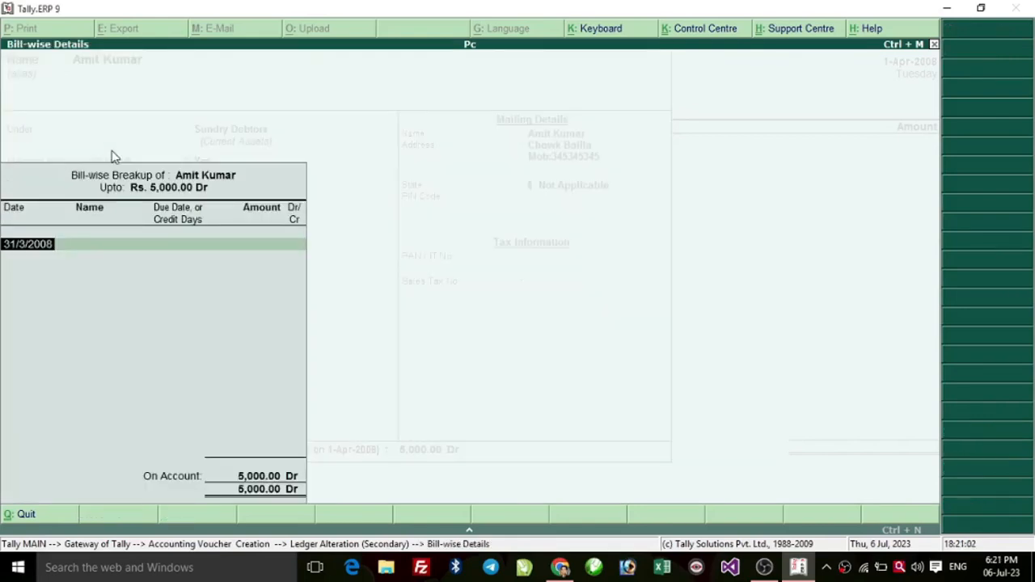
Record the opening balance as bill 25 dated 31/3/2008 for 5,000.00 Dr
{"action": "key", "text": "Return"}
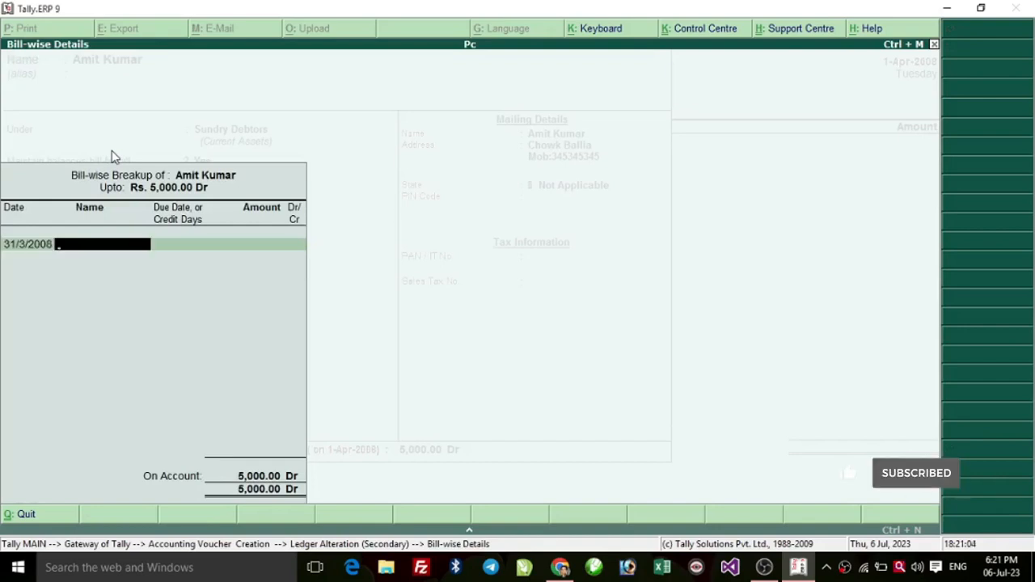
{"action": "type", "text": "25"}
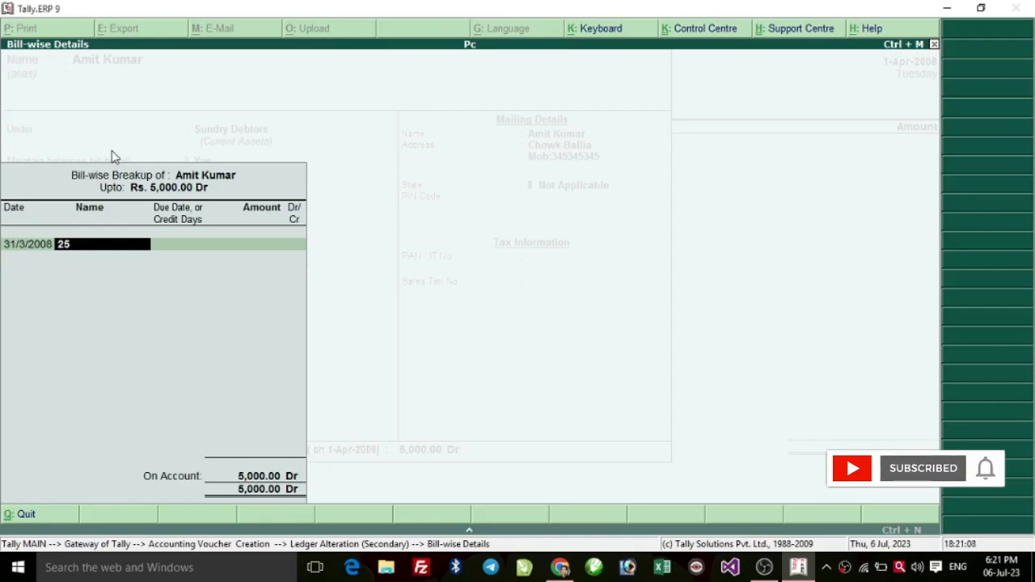
{"action": "key", "text": "Return"}
{"action": "key", "text": "Return"}
{"action": "key", "text": "Return"}
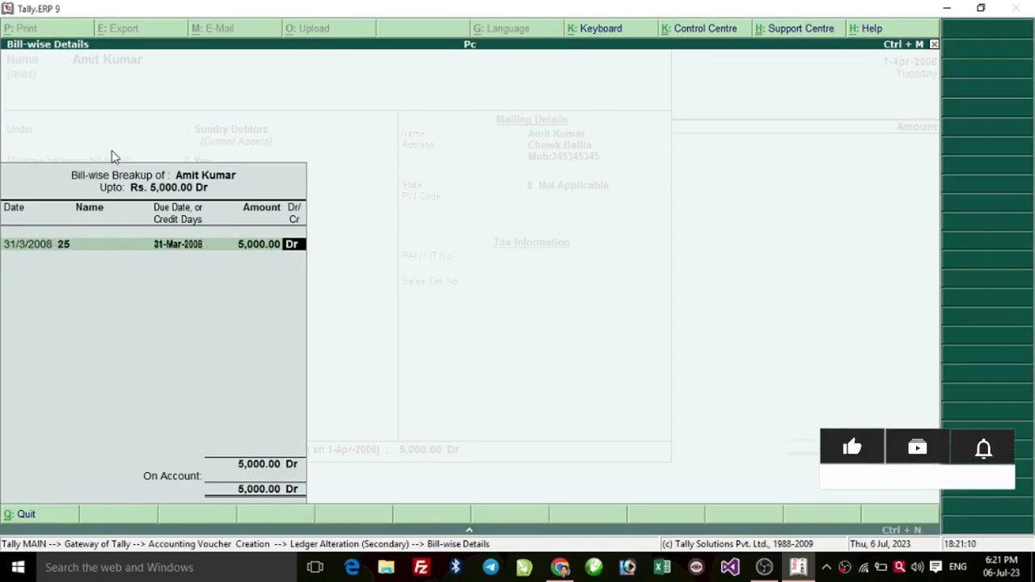
{"action": "key", "text": "Return"}
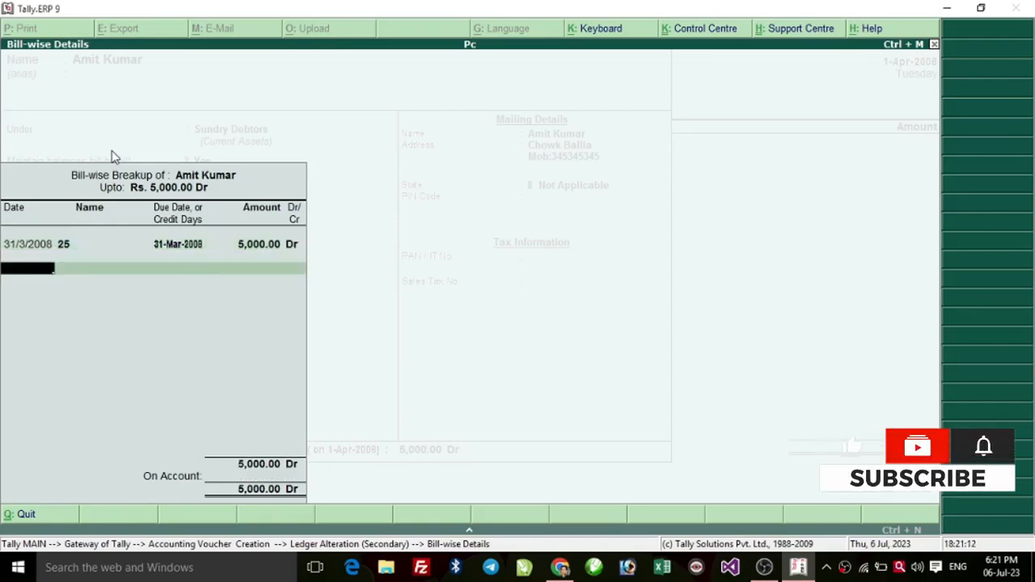
{"action": "key", "text": "Return"}
{"action": "key", "text": "Return"}
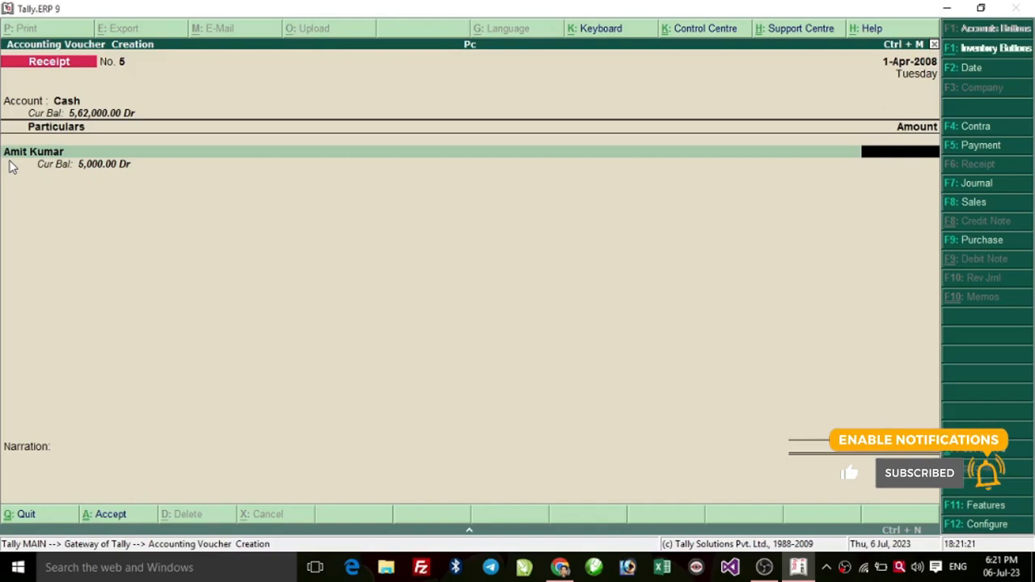
Credit the customer 2,000 and try adjusting it against a pending bill
{"action": "type", "text": "2000"}
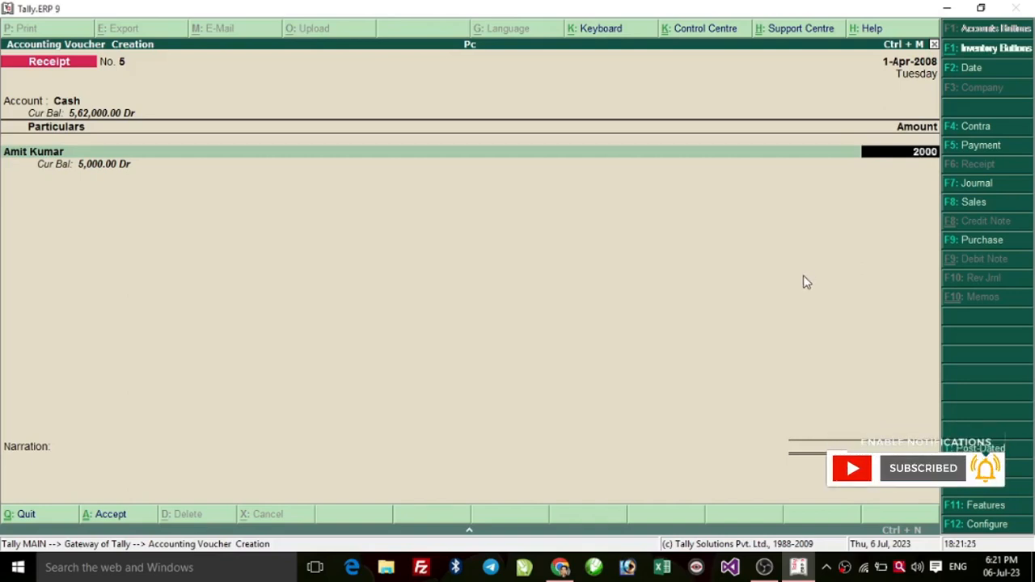
{"action": "key", "text": "Return"}
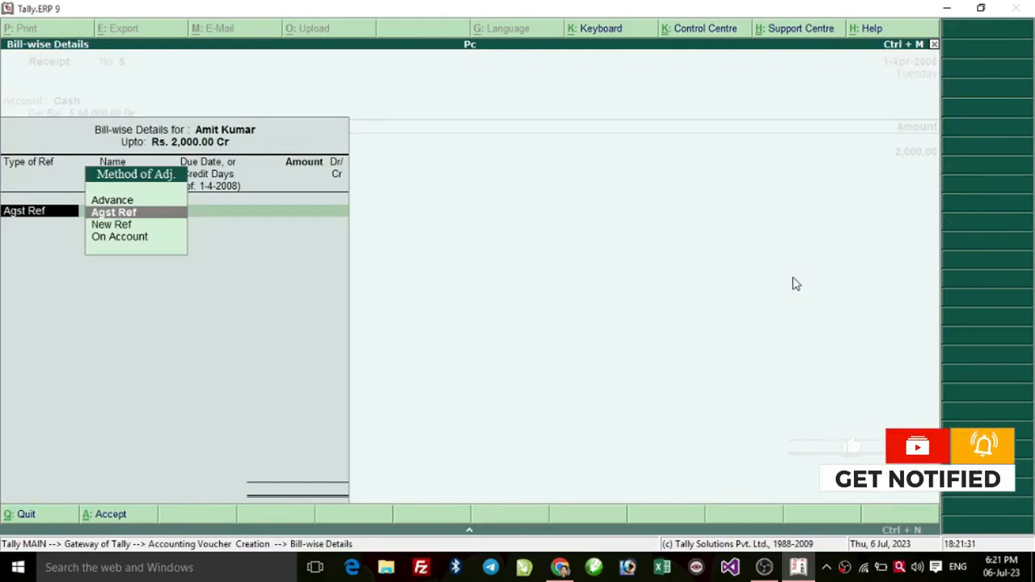
{"action": "key", "text": "Down"}
{"action": "key", "text": "Down"}
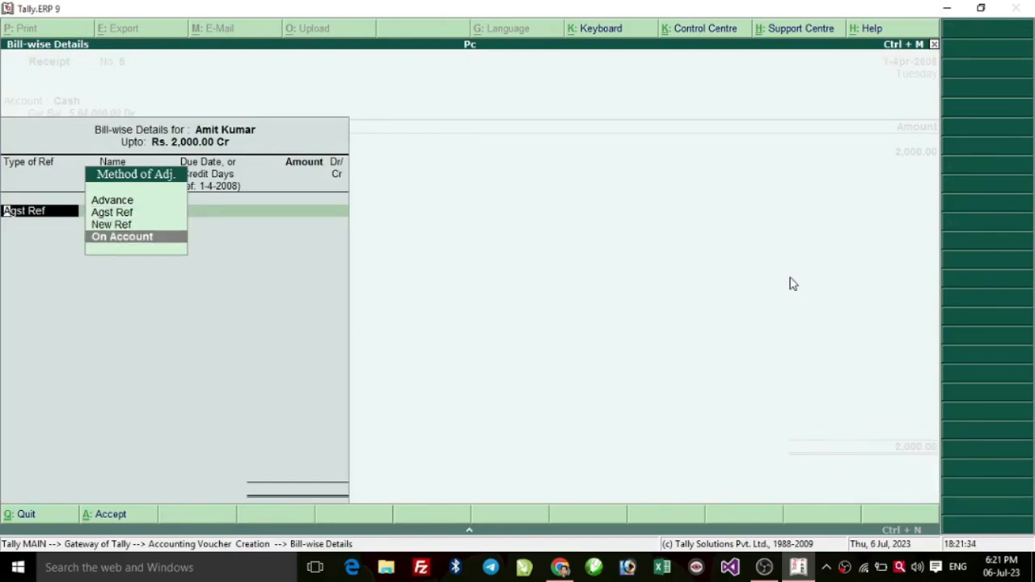
{"action": "key", "text": "Up"}
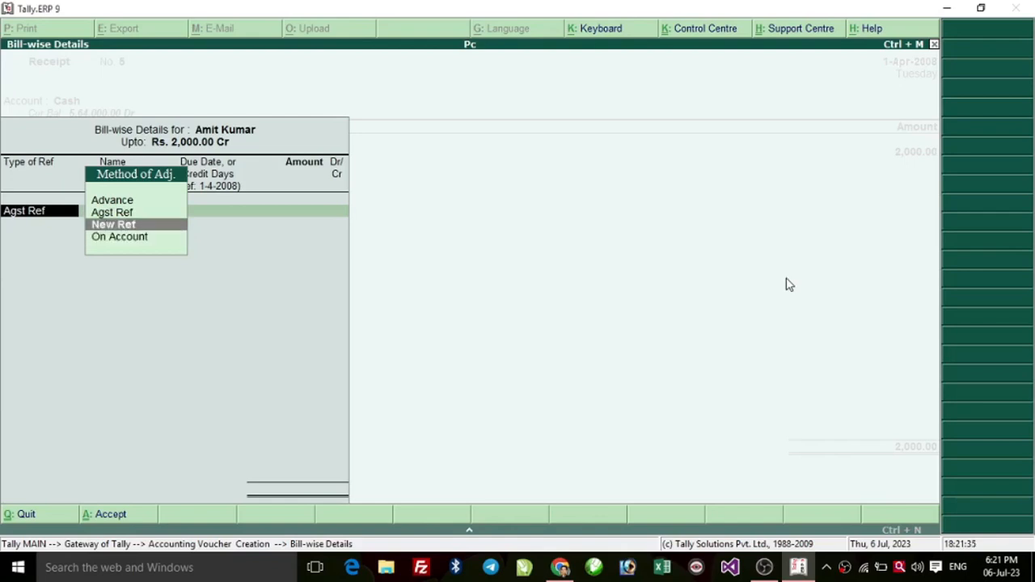
{"action": "key", "text": "Up"}
{"action": "key", "text": "Up"}
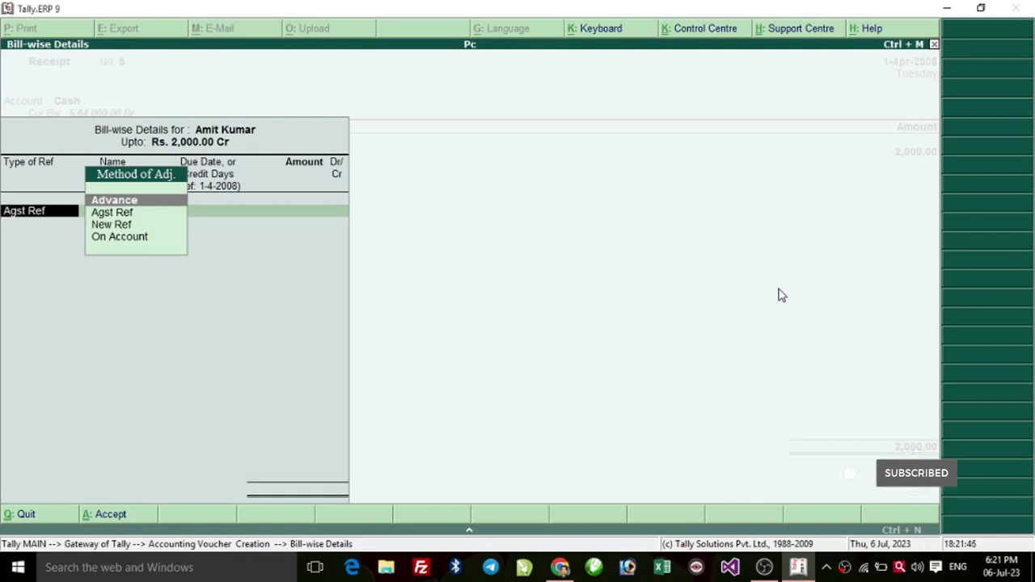
{"action": "key", "text": "Down"}
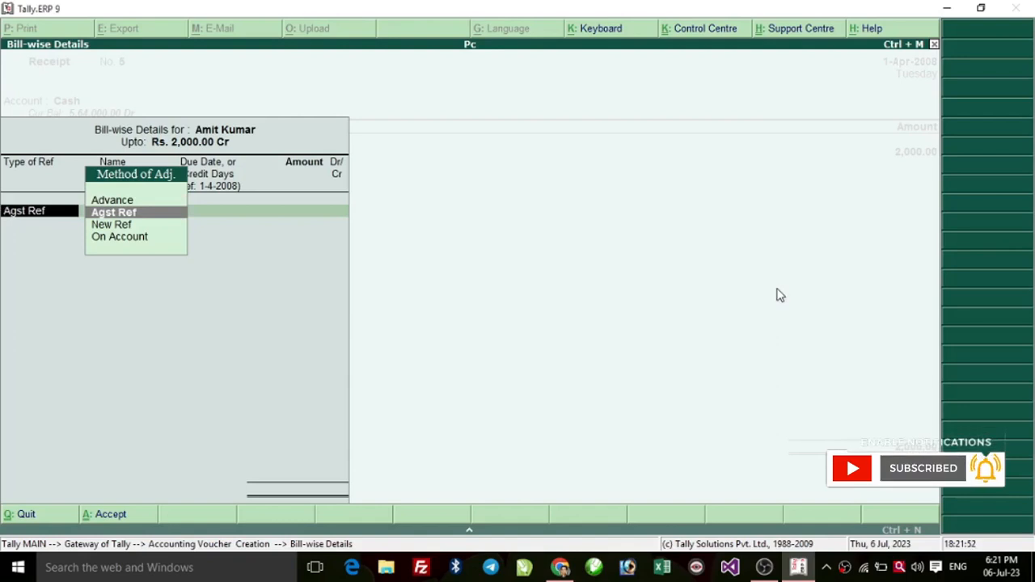
{"action": "key", "text": "Return"}
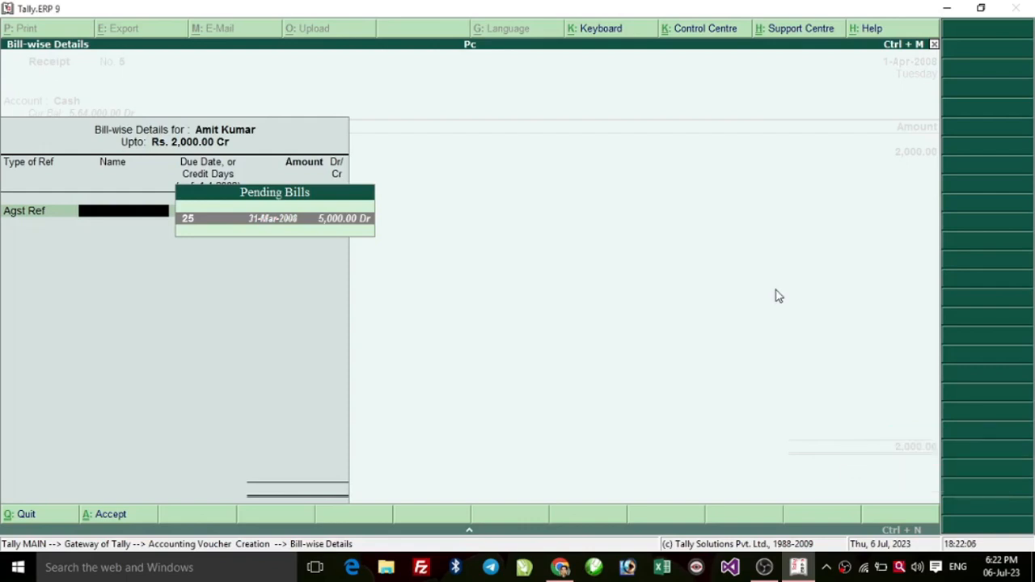
After comparing New Ref and On Account, settle the 2,000 with Agst Ref
{"action": "key", "text": "Escape"}
{"action": "key", "text": "Down"}
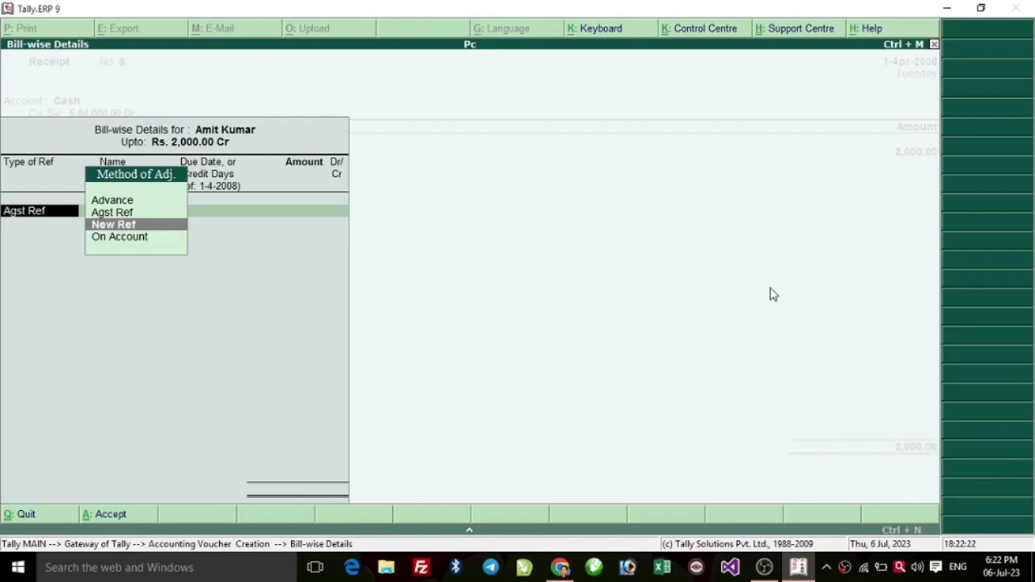
{"action": "key", "text": "Up"}
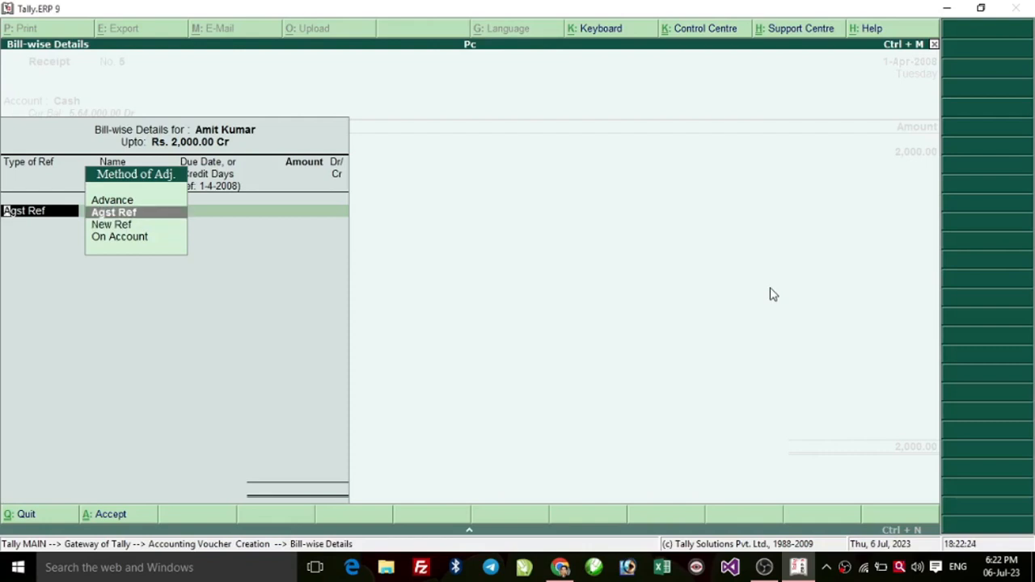
{"action": "key", "text": "Down"}
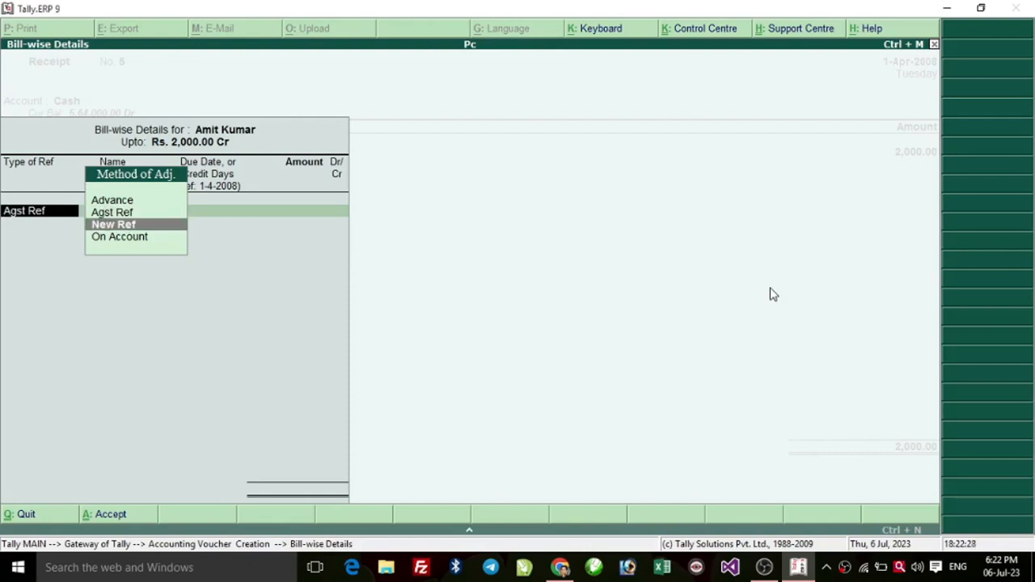
{"action": "key", "text": "Down"}
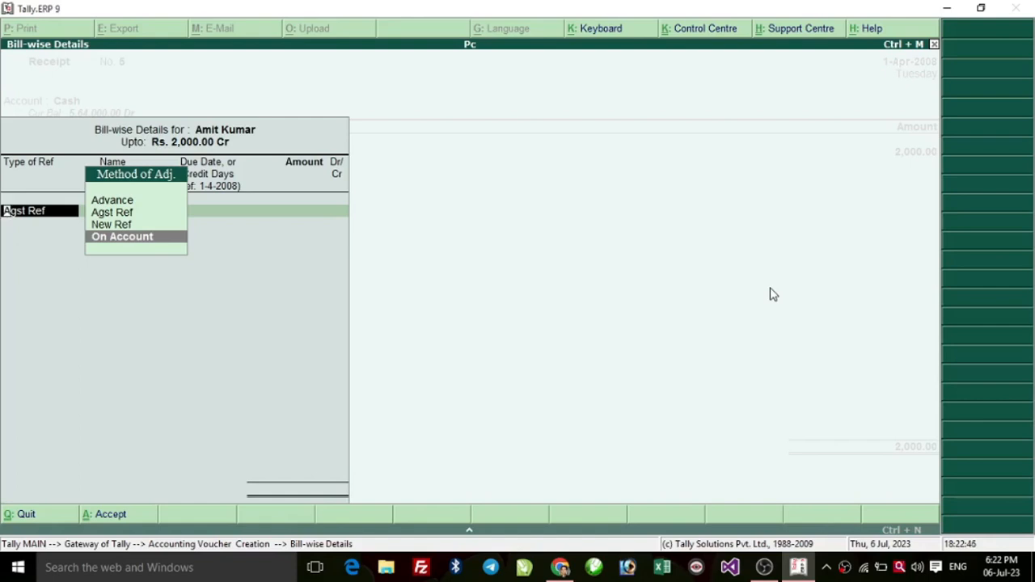
{"action": "key", "text": "Up"}
{"action": "key", "text": "Up"}
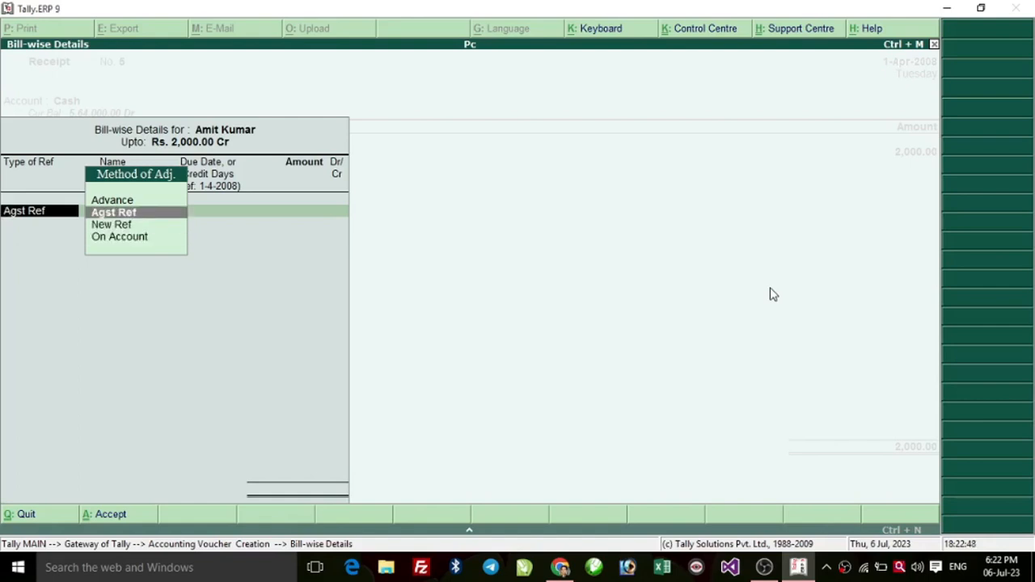
{"action": "key", "text": "Return"}
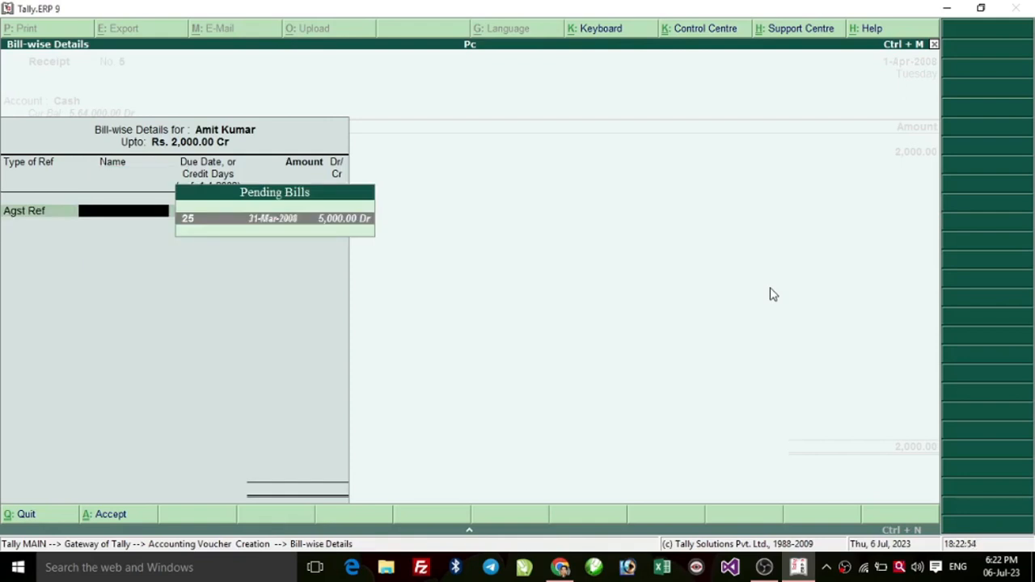
Apply the 2,000.00 to bill 25 and add the narration 'olddue rcvd.'
{"action": "key", "text": "Return"}
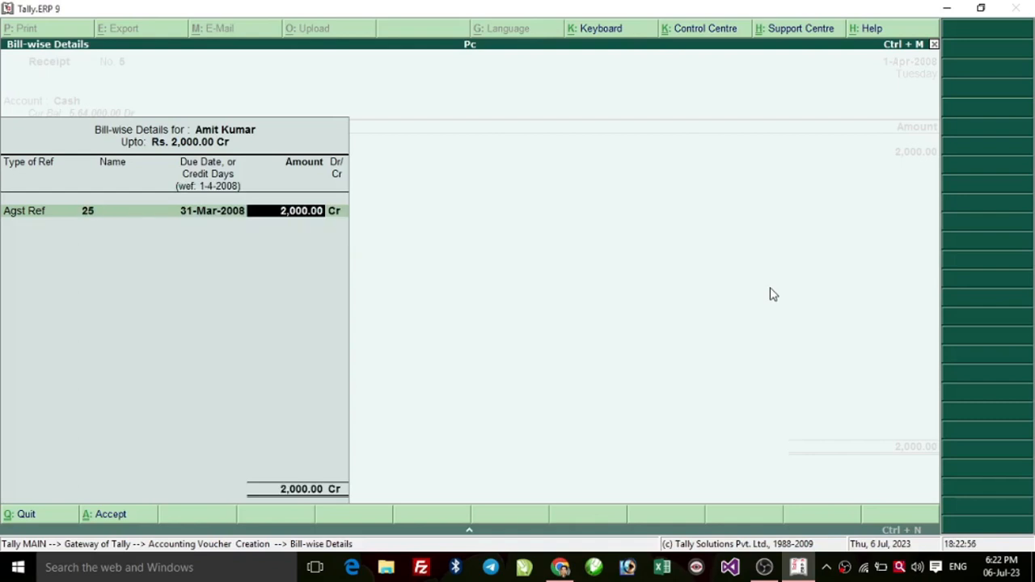
{"action": "key", "text": "Return"}
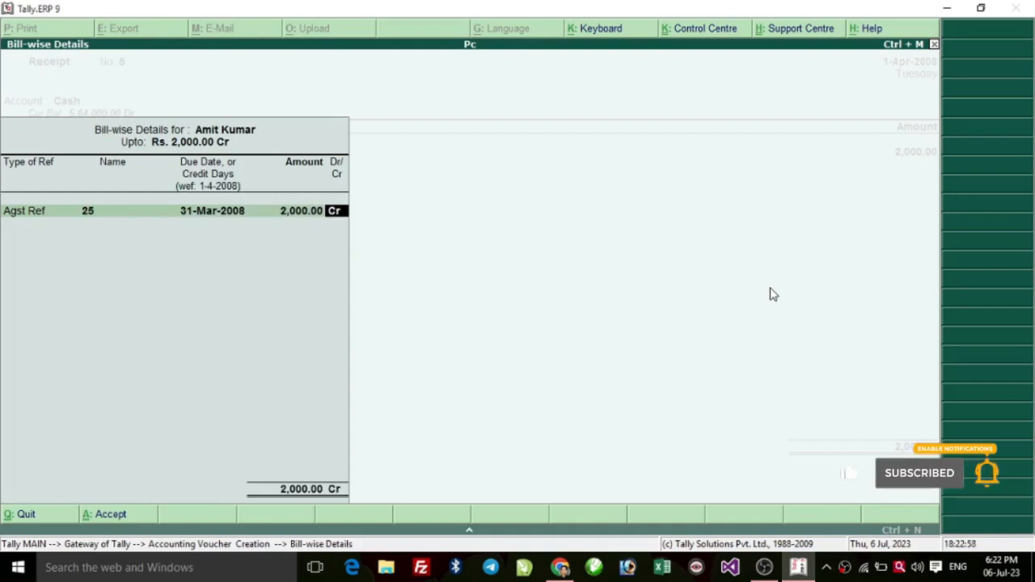
{"action": "key", "text": "Return"}
{"action": "key", "text": "Return"}
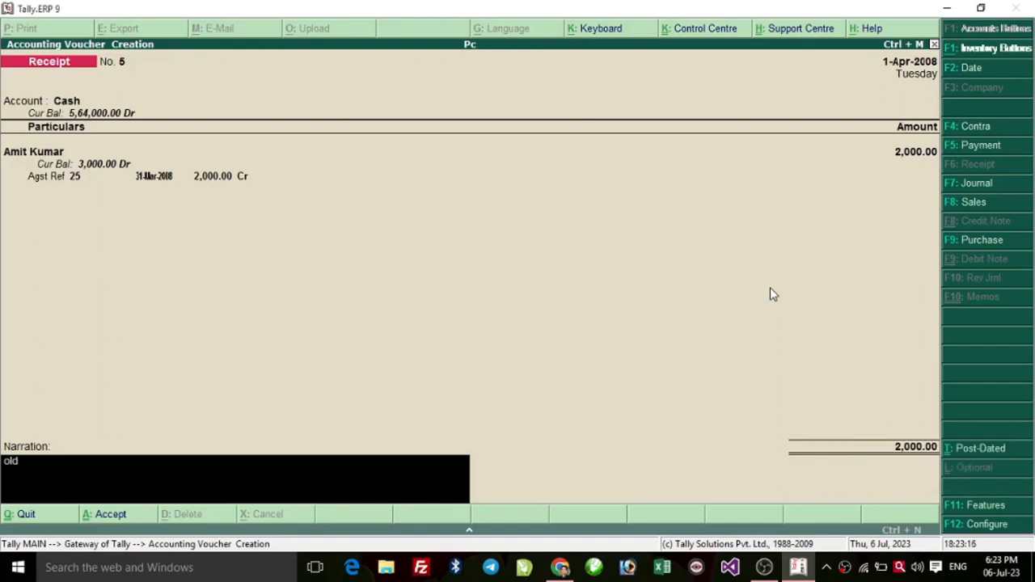
{"action": "key", "text": "BackSpace"}
{"action": "key", "text": "BackSpace"}
{"action": "type", "text": "cvd."}
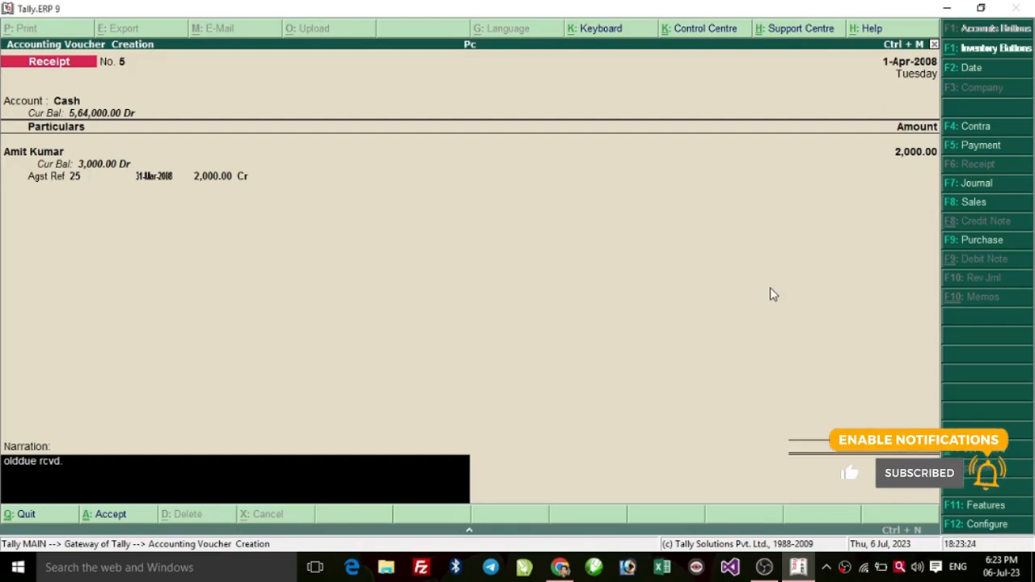
{"action": "key", "text": "Return"}
{"action": "key", "text": "Return"}
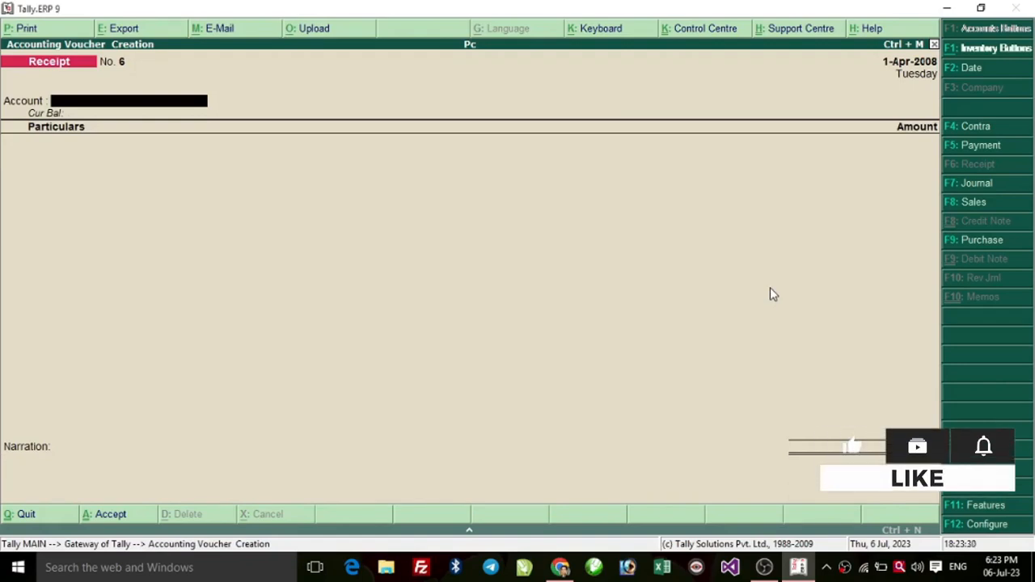
Set SBI BANK A/C as Account and HDFC BANK LOAN A/C as the first Particulars ledger
{"action": "key", "text": "space"}
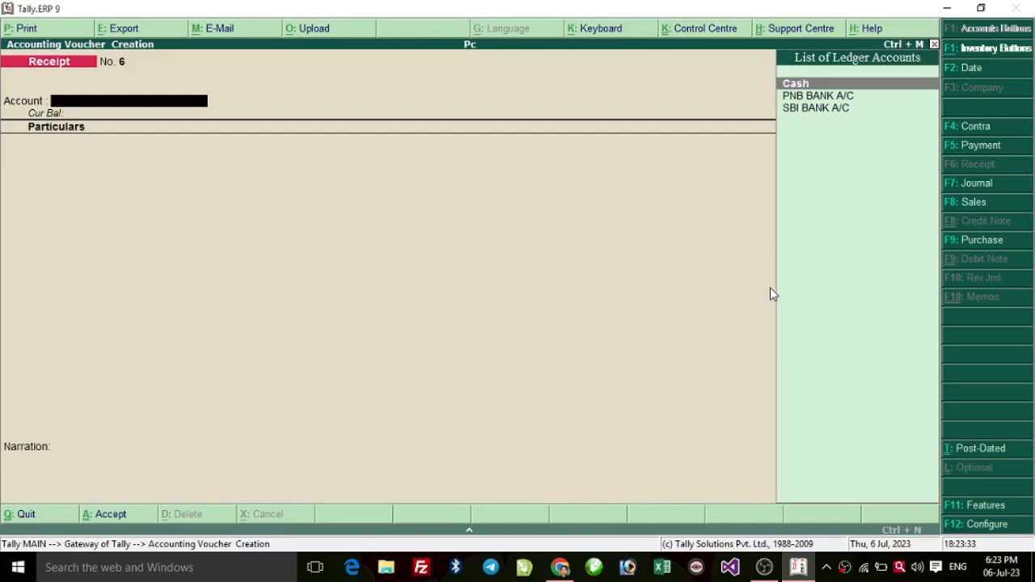
{"action": "key", "text": "Down"}
{"action": "key", "text": "Down"}
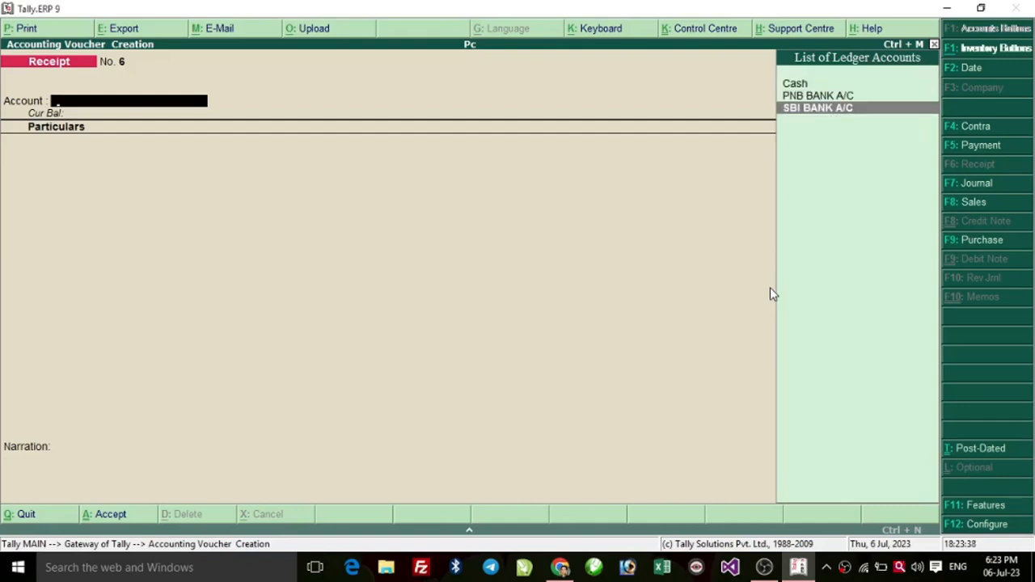
{"action": "key", "text": "Return"}
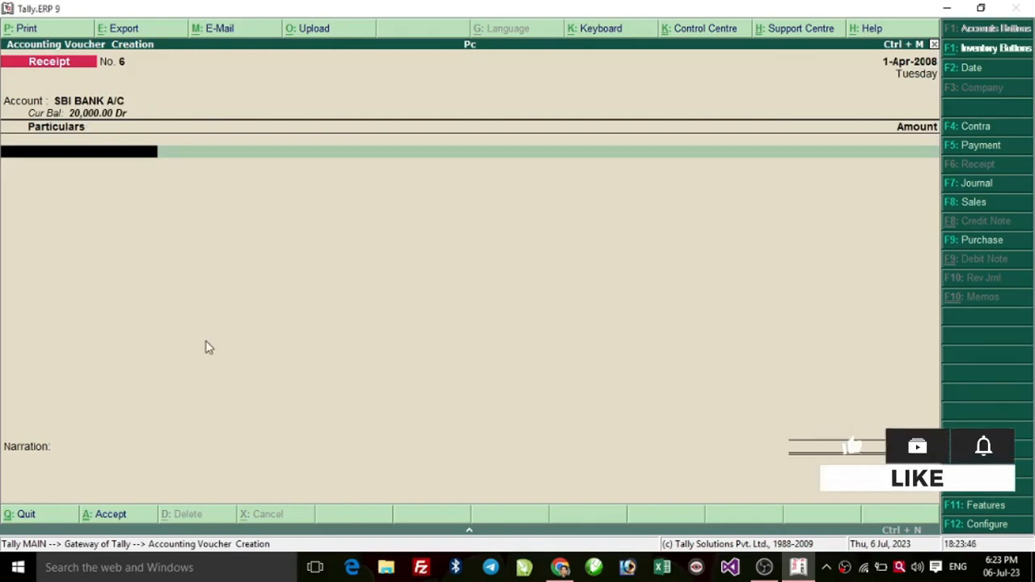
{"action": "key", "text": "space"}
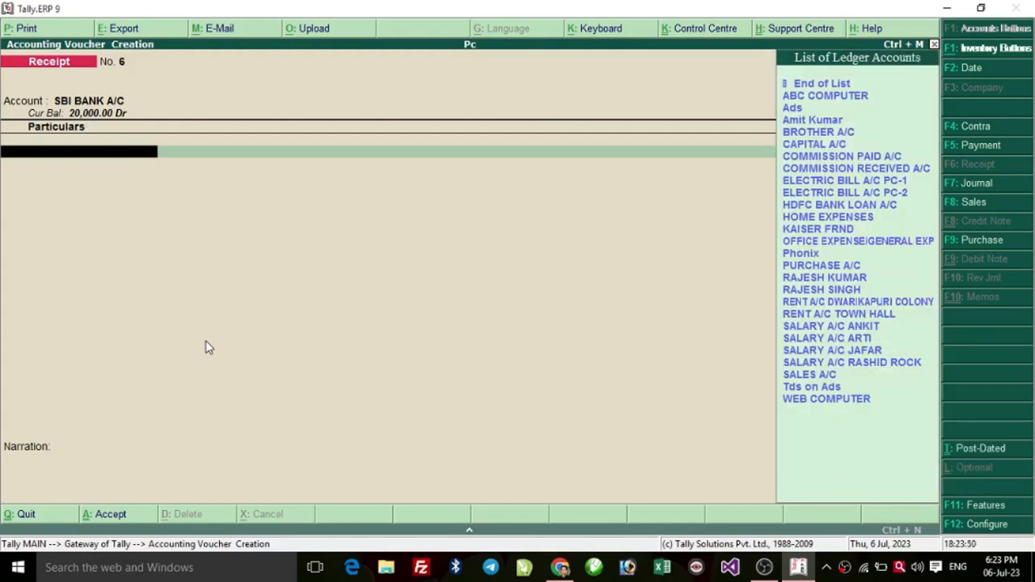
{"action": "type", "text": "H"}
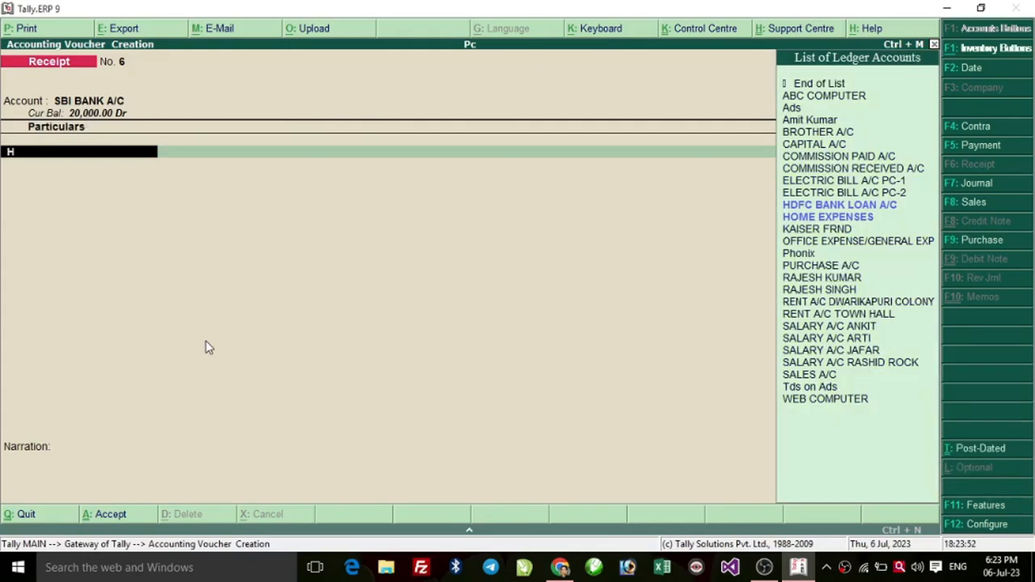
{"action": "type", "text": "d"}
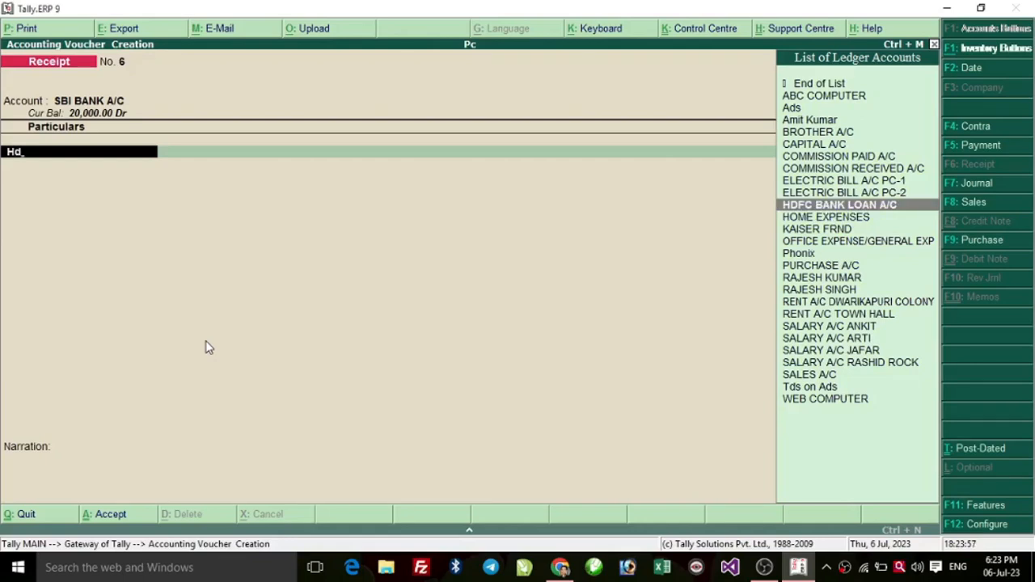
{"action": "key", "text": "Return"}
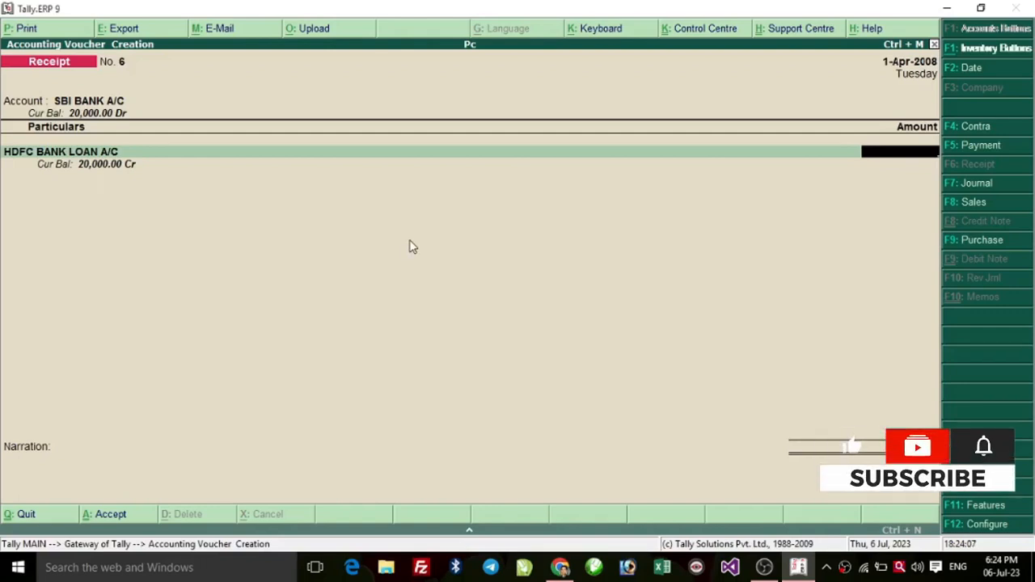
Enter 50,000 as the amount for HDFC BANK LOAN A/C
{"action": "type", "text": "5"}
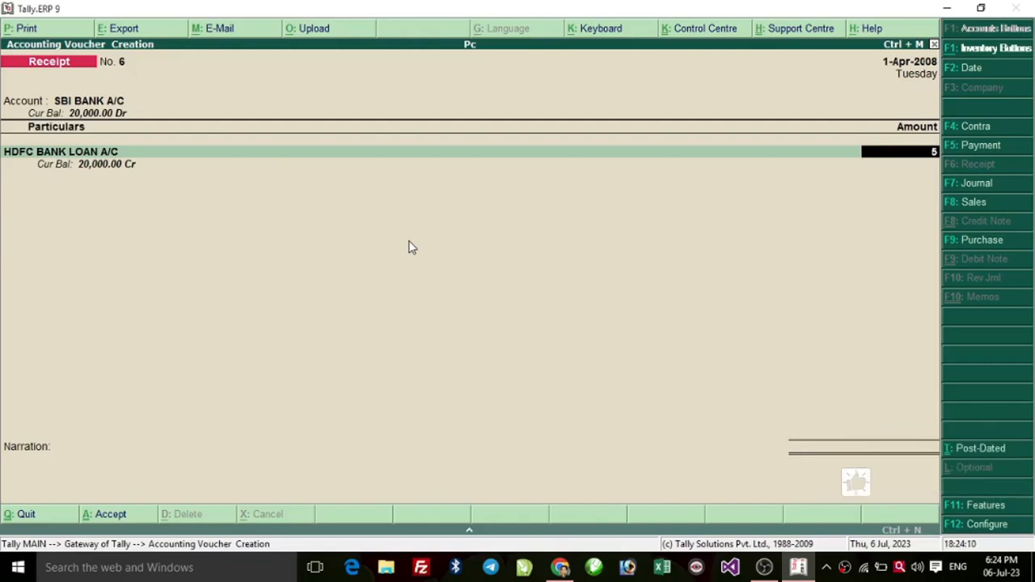
{"action": "type", "text": "00000"}
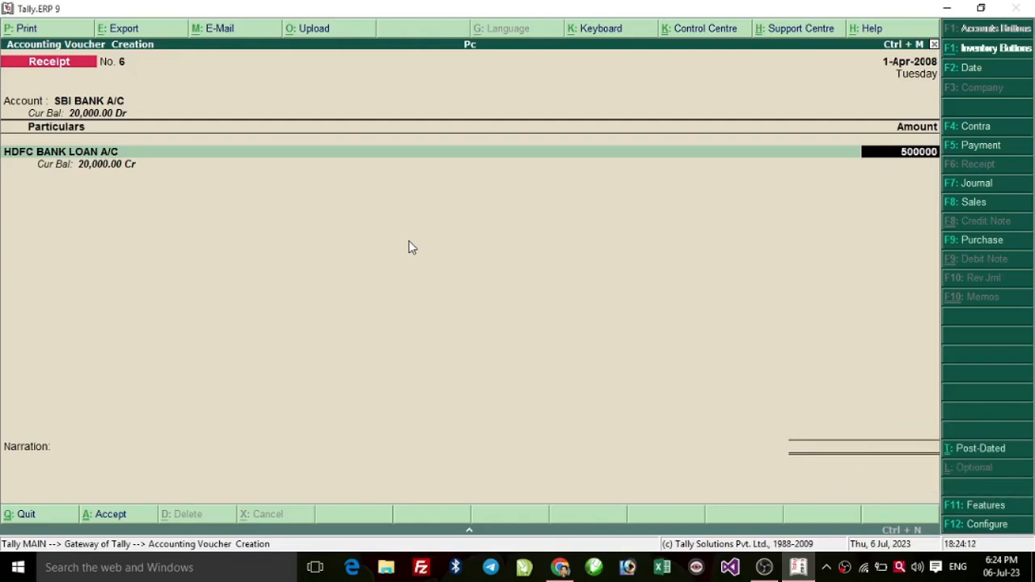
{"action": "key", "text": "BackSpace"}
{"action": "key", "text": "Return"}
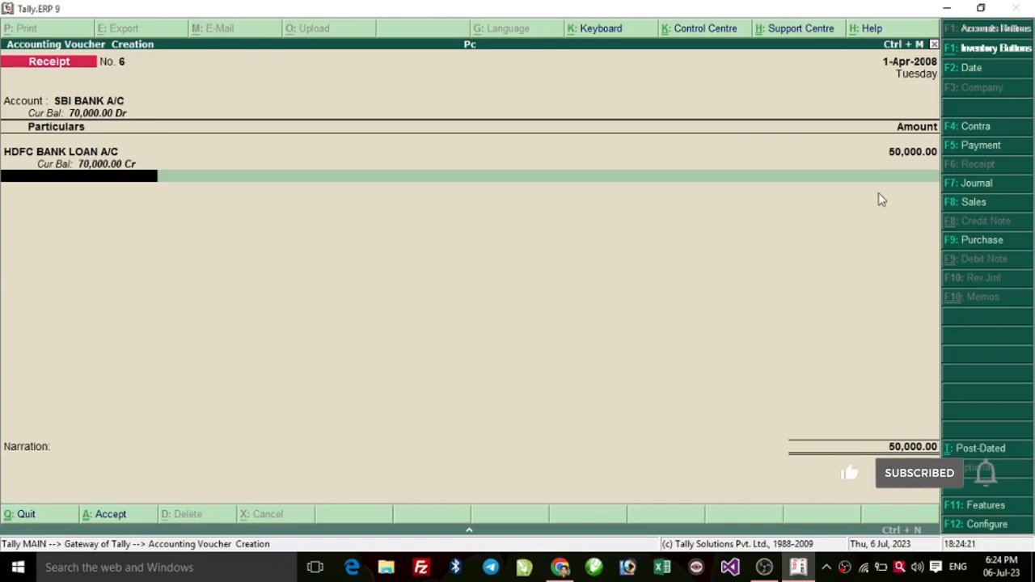
{"action": "key", "text": "Return"}
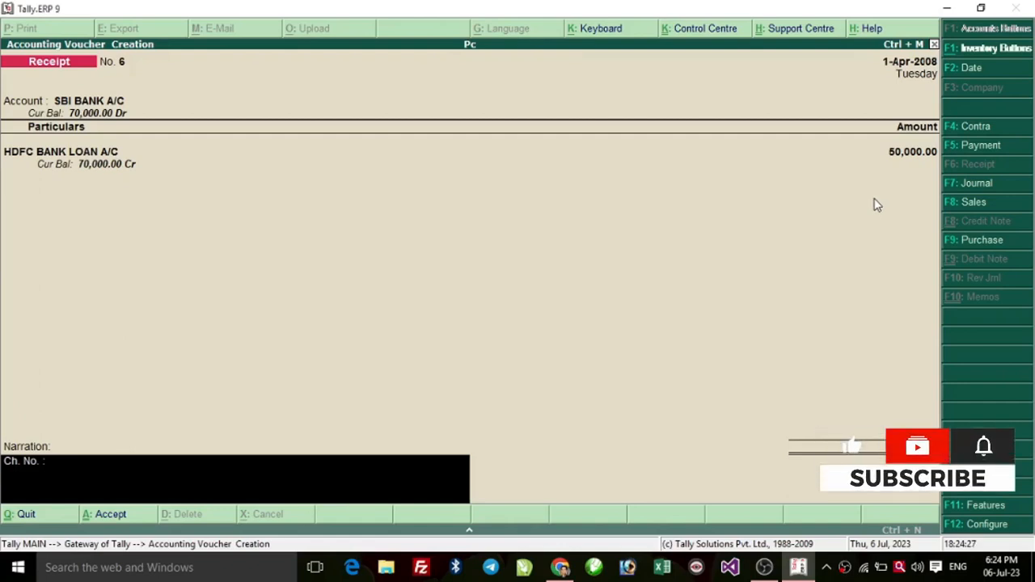
Add narration 'received loan from hdfc bank for 2 year with 8%' and save receipt No. 6
{"action": "type", "text": "C"}
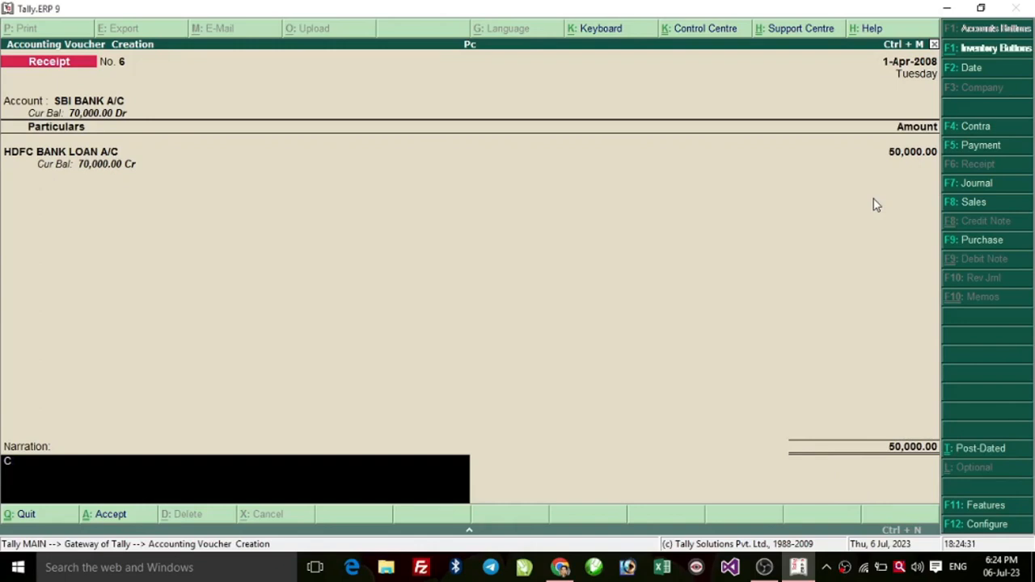
{"action": "key", "text": "BackSpace"}
{"action": "type", "text": "received loan from"}
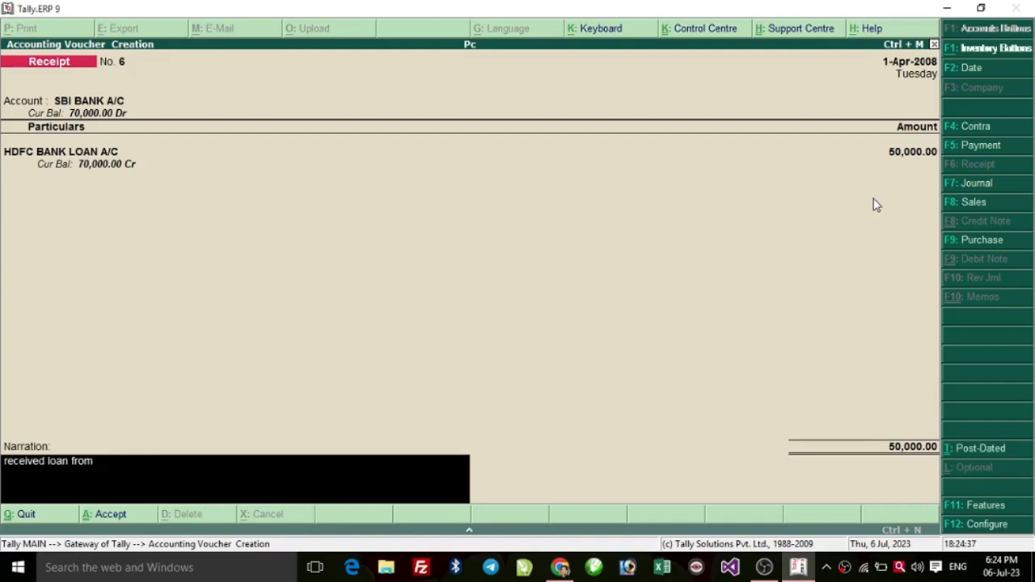
{"action": "type", "text": " hdfc ba"}
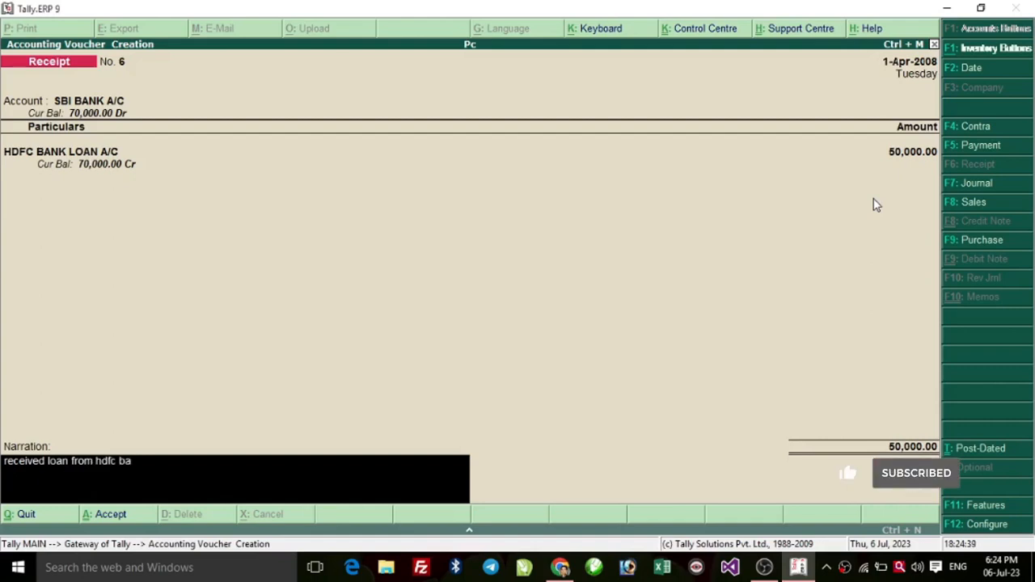
{"action": "type", "text": "nk for "}
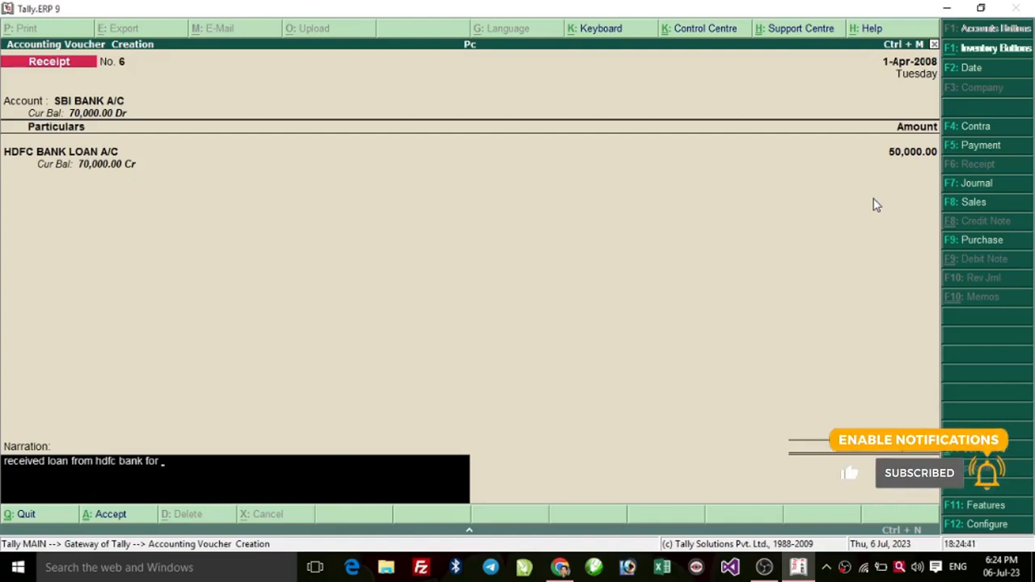
{"action": "type", "text": "2 yea"}
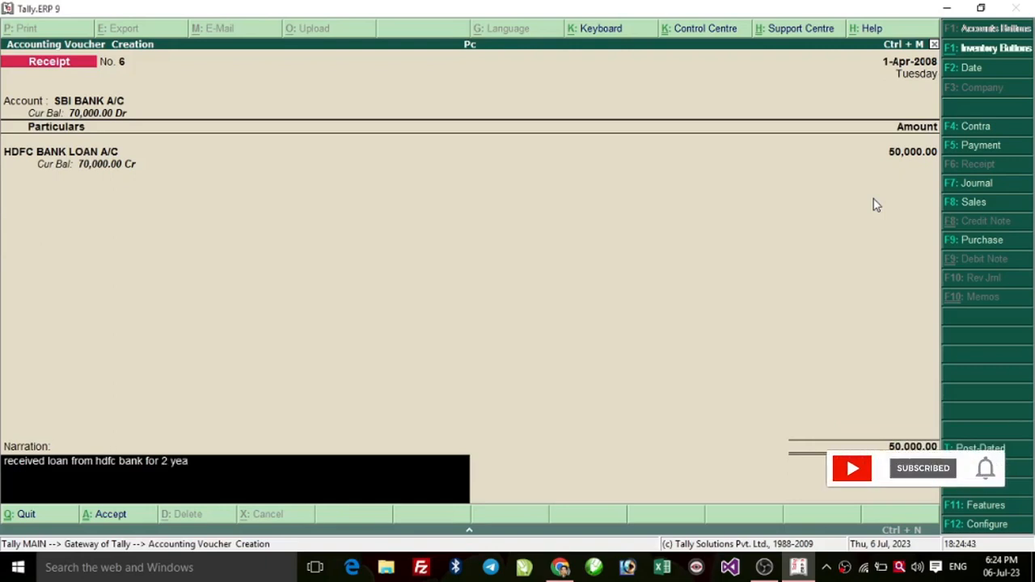
{"action": "type", "text": "r with 8%"}
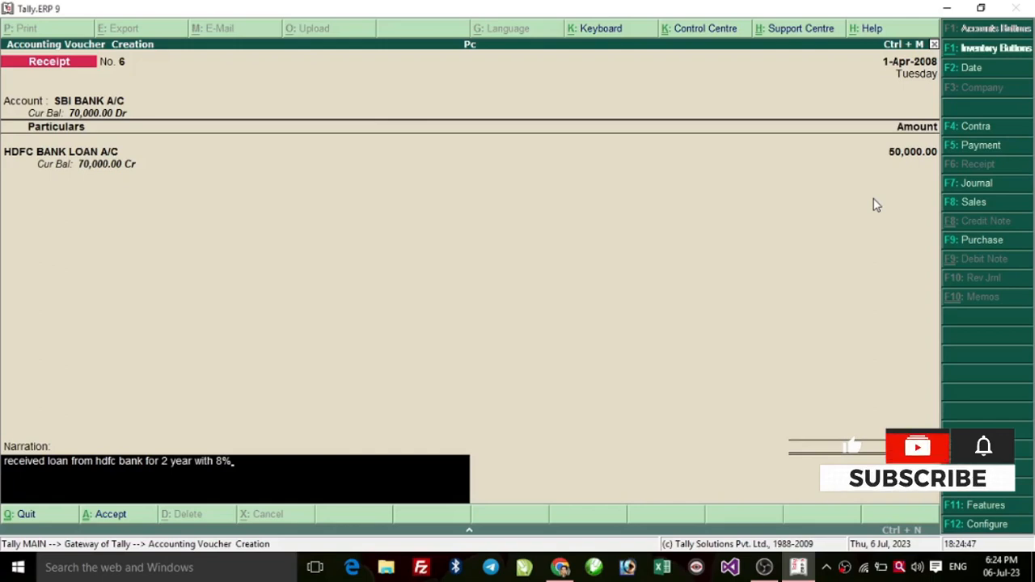
{"action": "key", "text": "Return"}
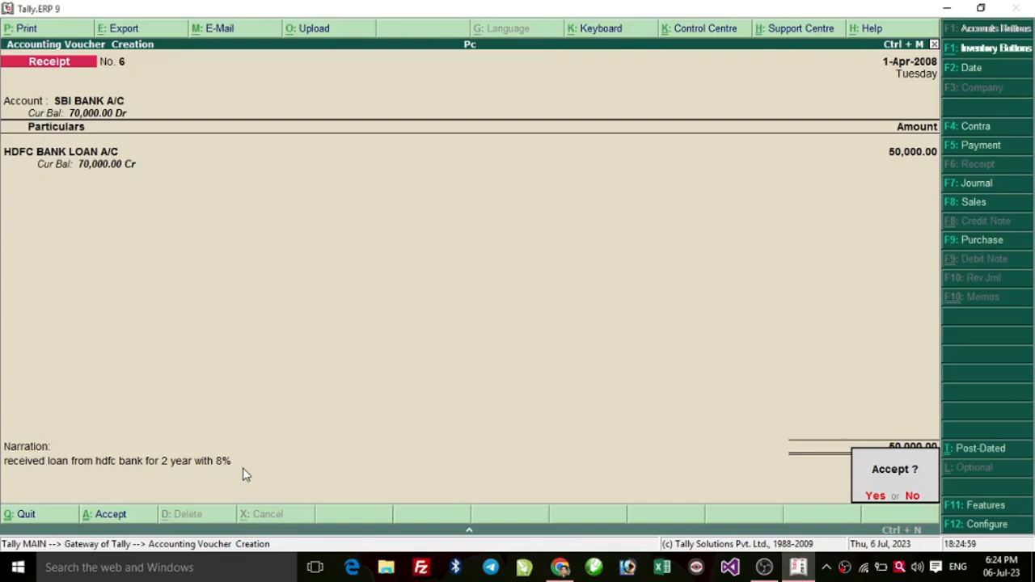
{"action": "key", "text": "Return"}
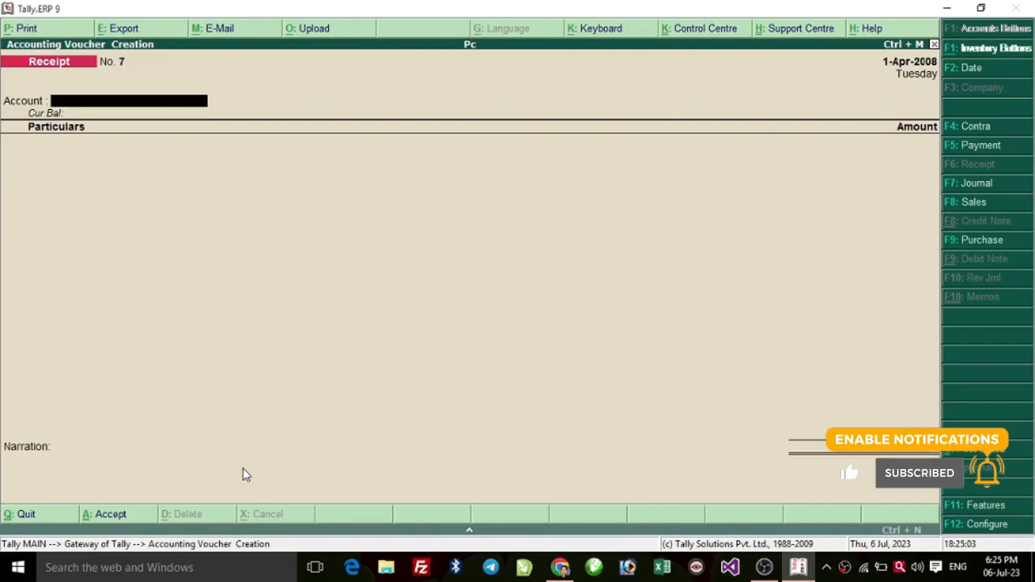
Choose SBI BANK A/C as the receiving account for receipt No. 7
{"action": "key", "text": "space"}
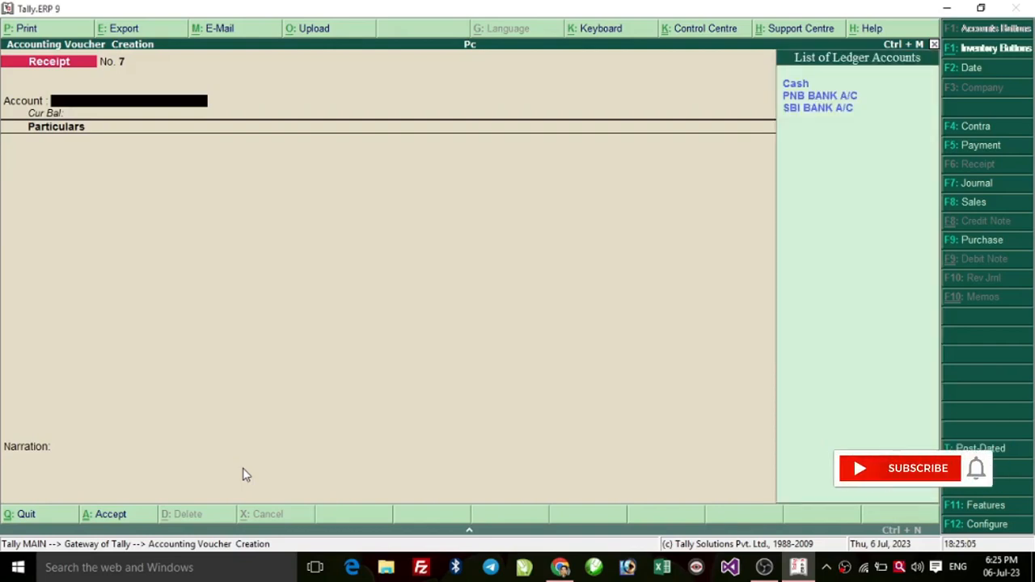
{"action": "key", "text": "Down"}
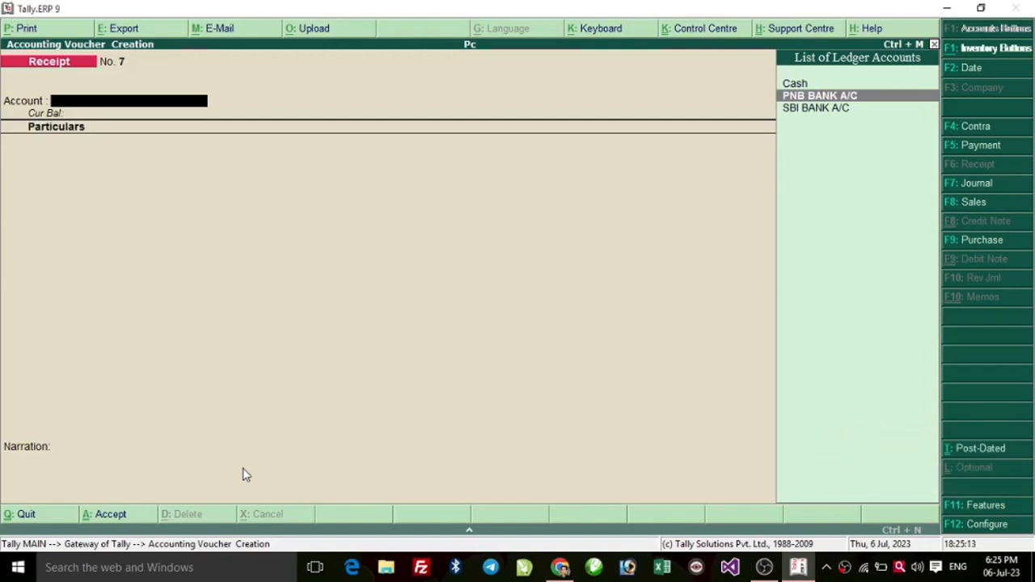
{"action": "key", "text": "Down"}
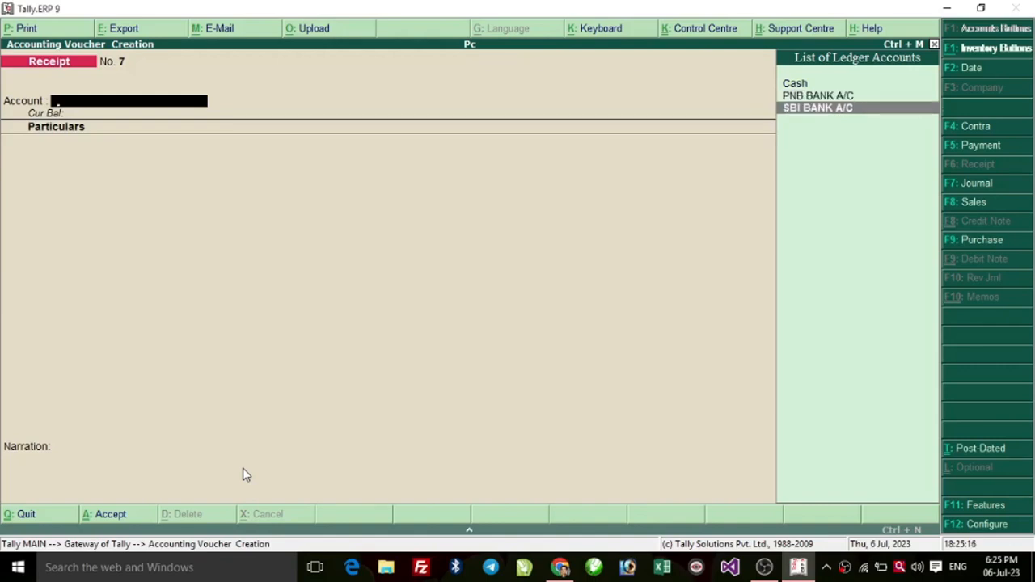
{"action": "key", "text": "Return"}
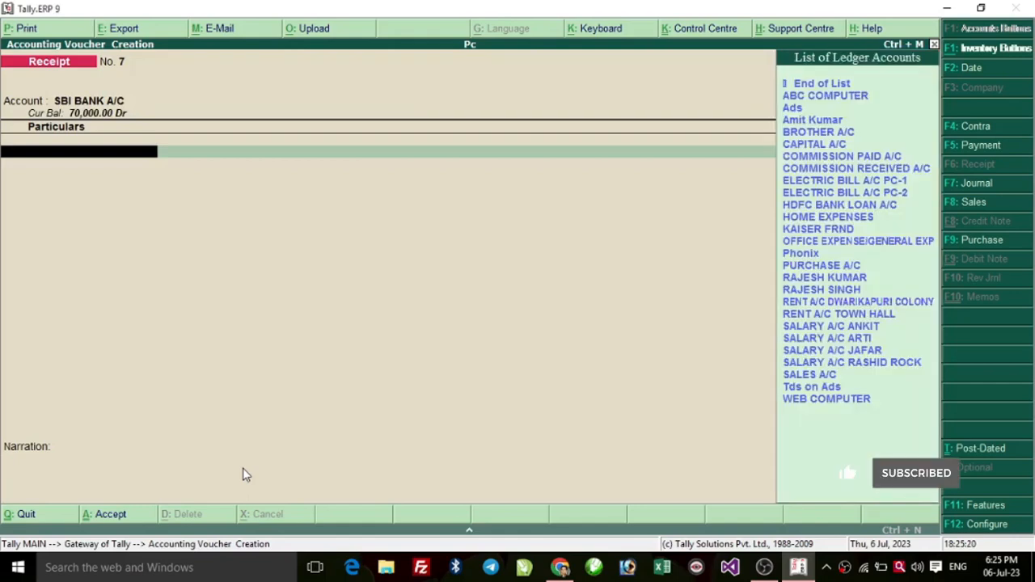
Enter KAISER FRND as the paying party and open its ledger for alteration
{"action": "type", "text": "Kai"}
{"action": "key", "text": "Return"}
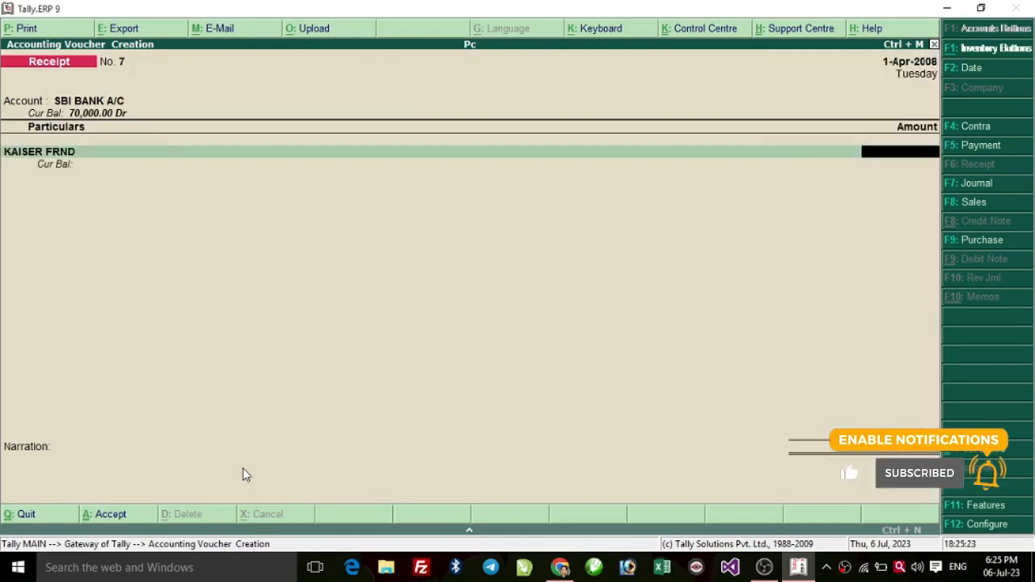
{"action": "key", "text": "BackSpace"}
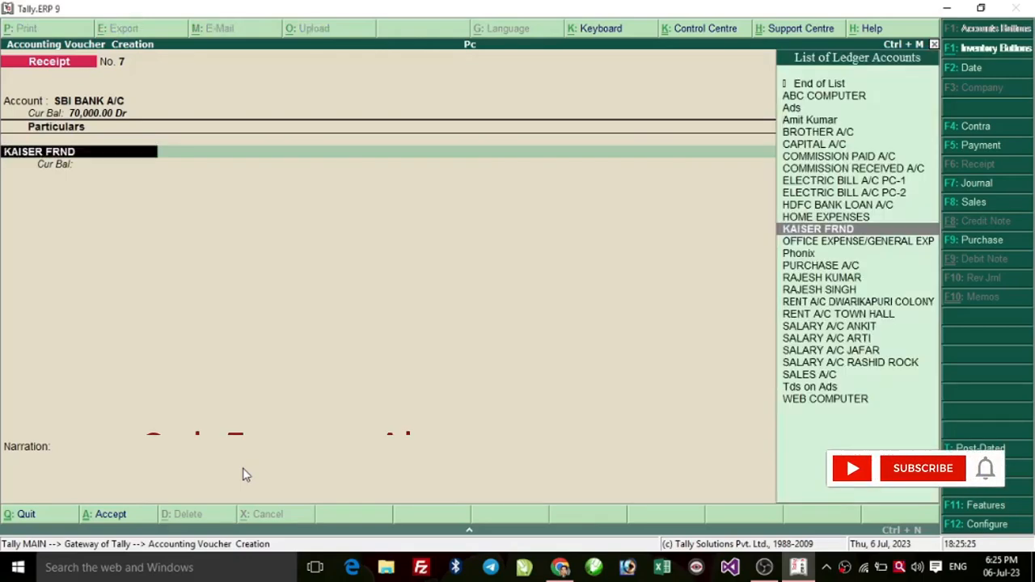
{"action": "key", "text": "ctrl+Return"}
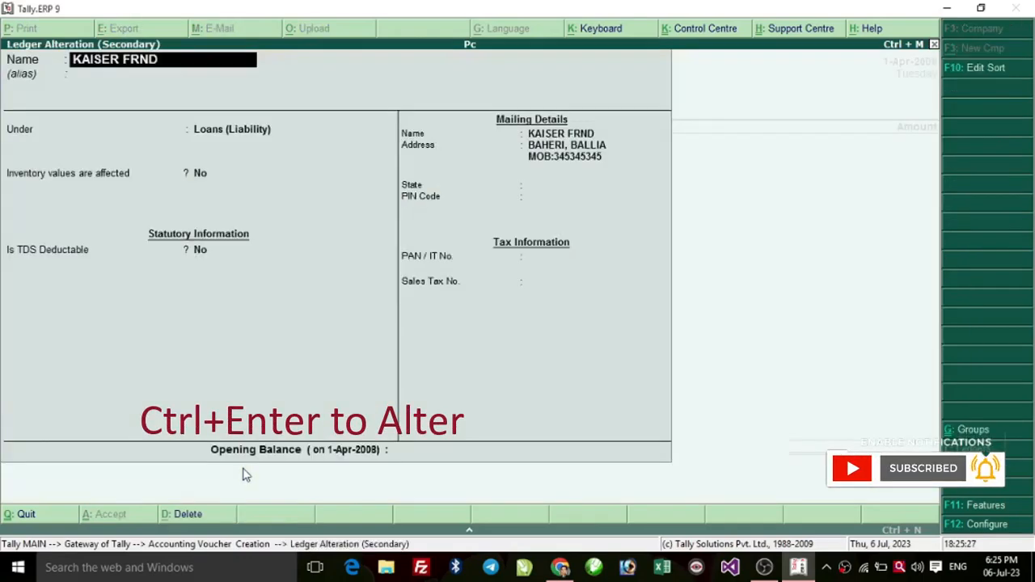
Return from the KAISER FRND ledger unchanged and enter 50,000 as its amount
{"action": "key", "text": "Return"}
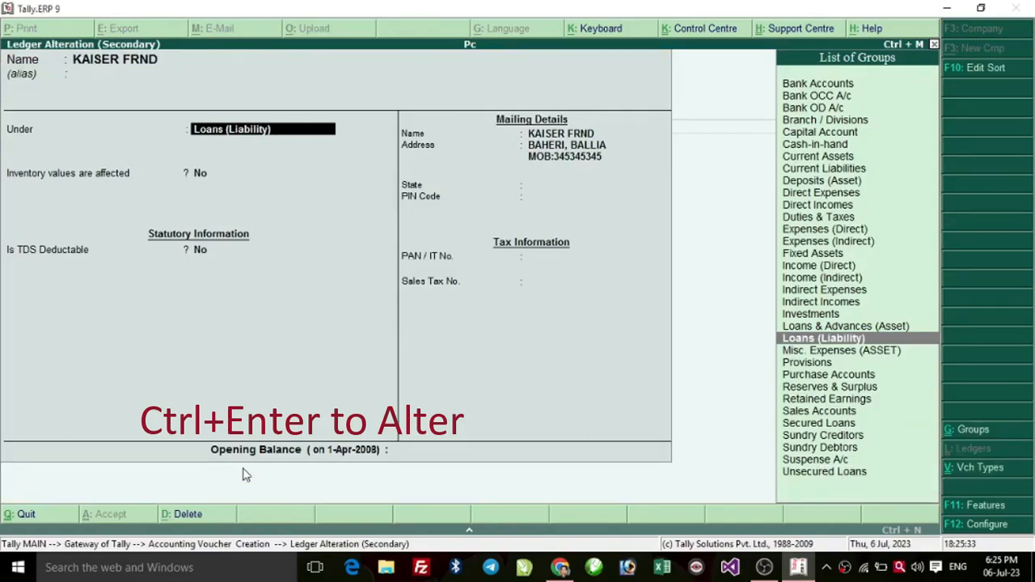
{"action": "key", "text": "ctrl+a"}
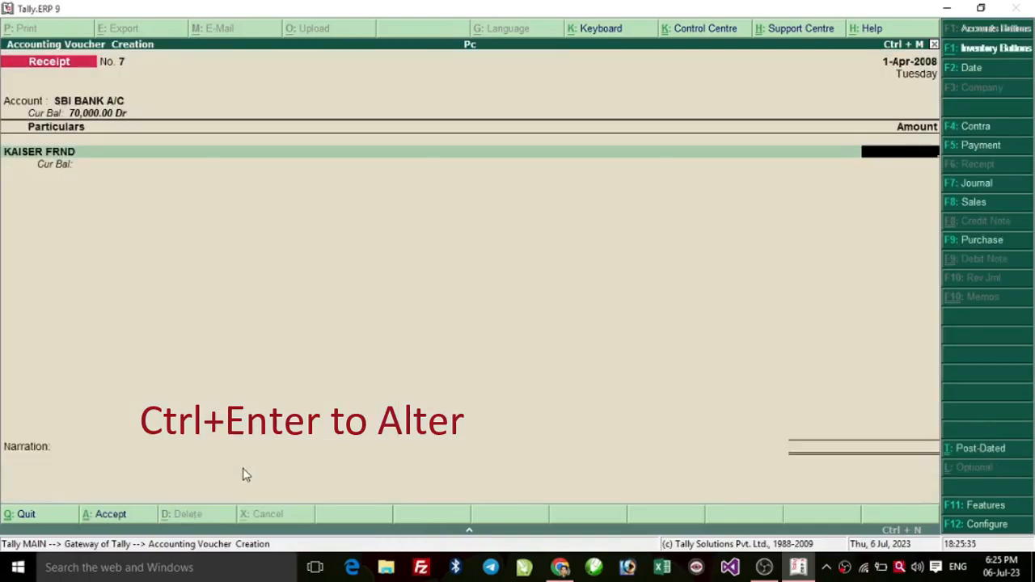
{"action": "type", "text": "5000"}
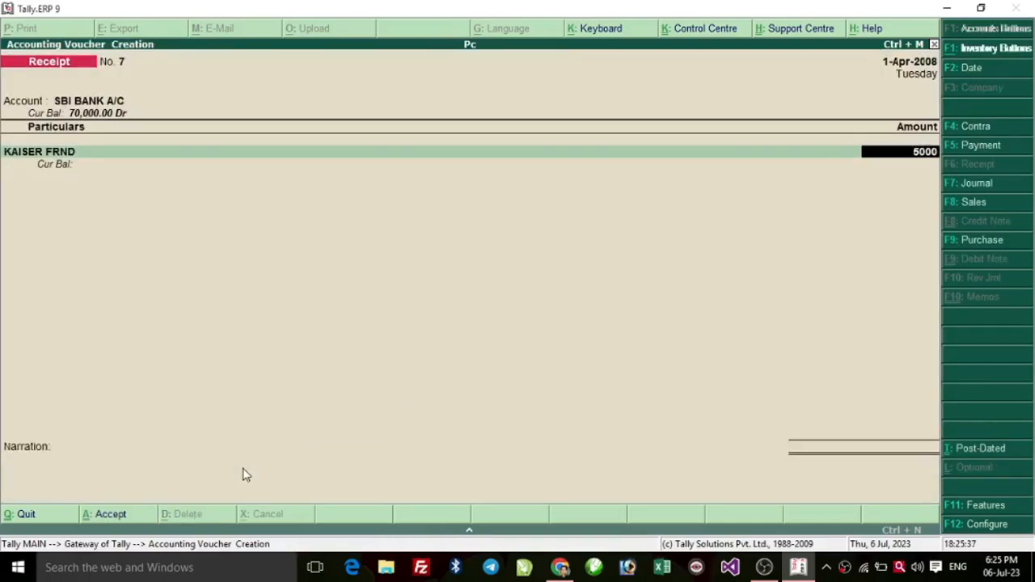
{"action": "type", "text": "0"}
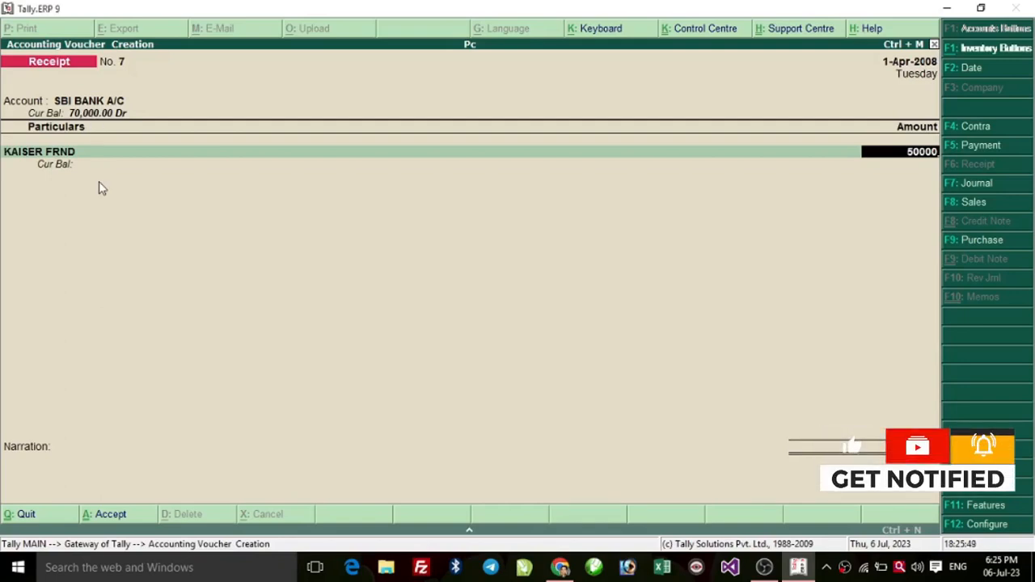
{"action": "key", "text": "Return"}
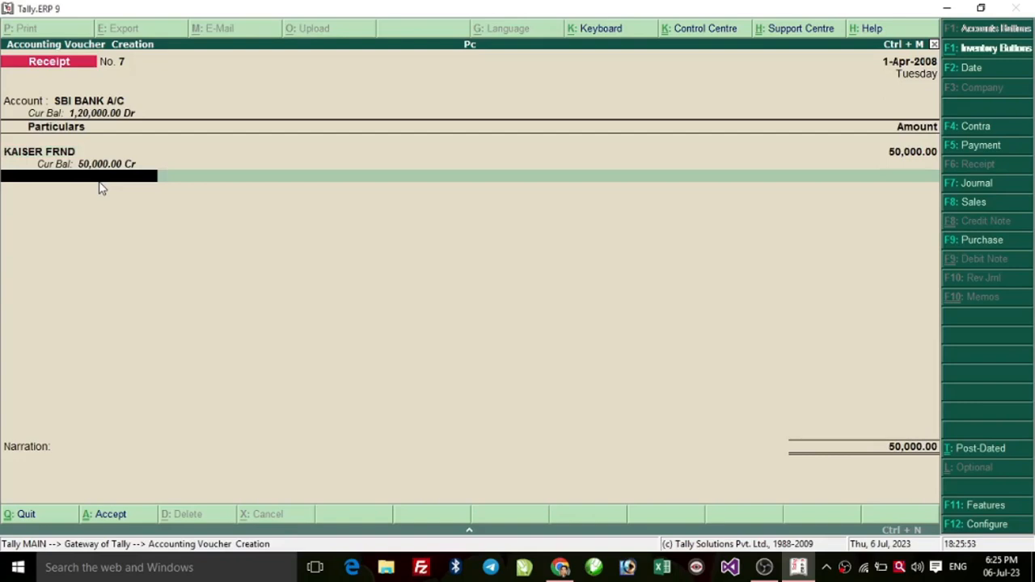
Replace the cheque-number text with narration 'rcvd from frnd' and save receipt No. 7
{"action": "key", "text": "Return"}
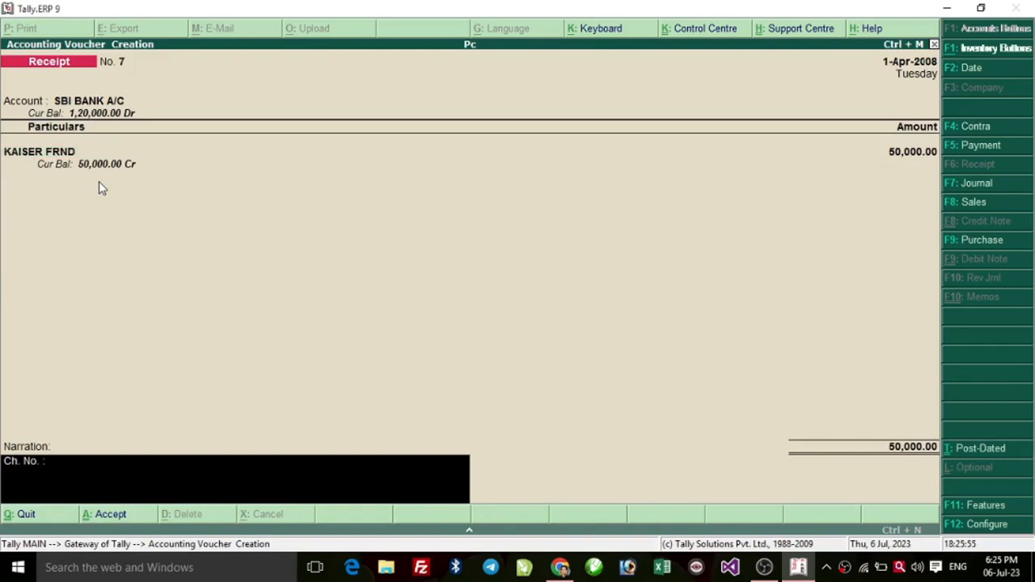
{"action": "key", "text": "BackSpace"}
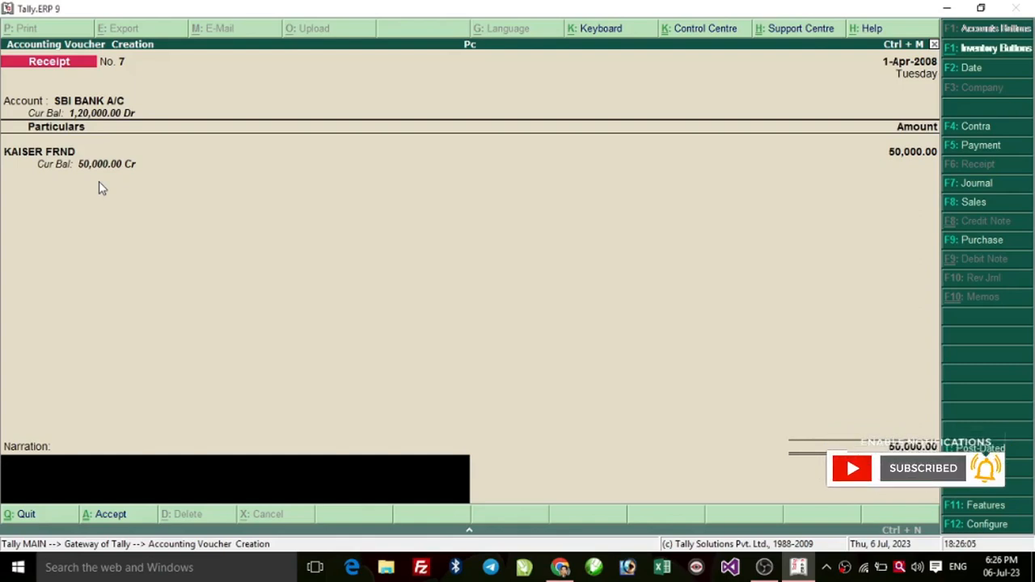
{"action": "type", "text": "rcvd f"}
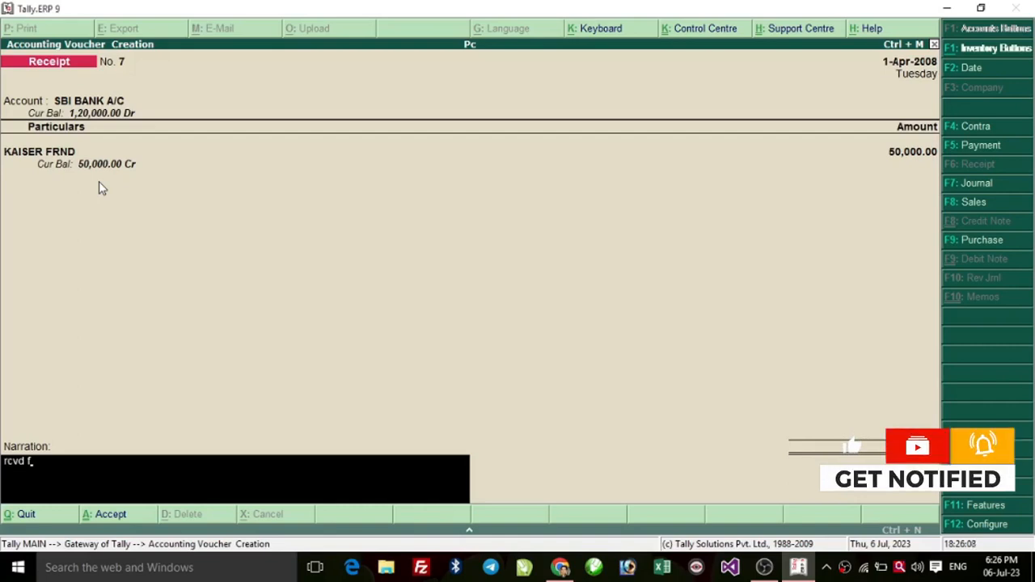
{"action": "type", "text": "rom "}
{"action": "type", "text": "fran"}
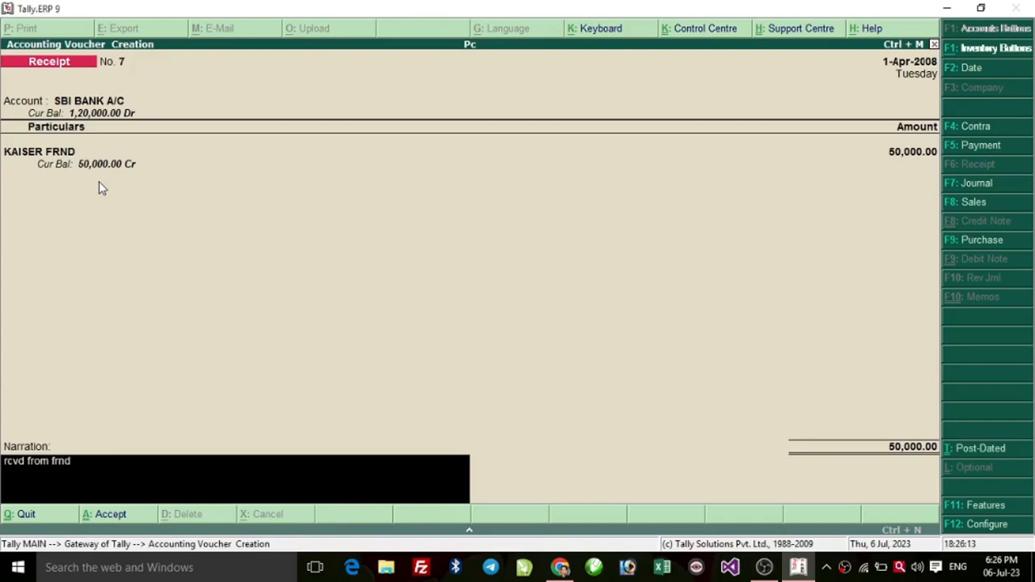
{"action": "key", "text": "Return"}
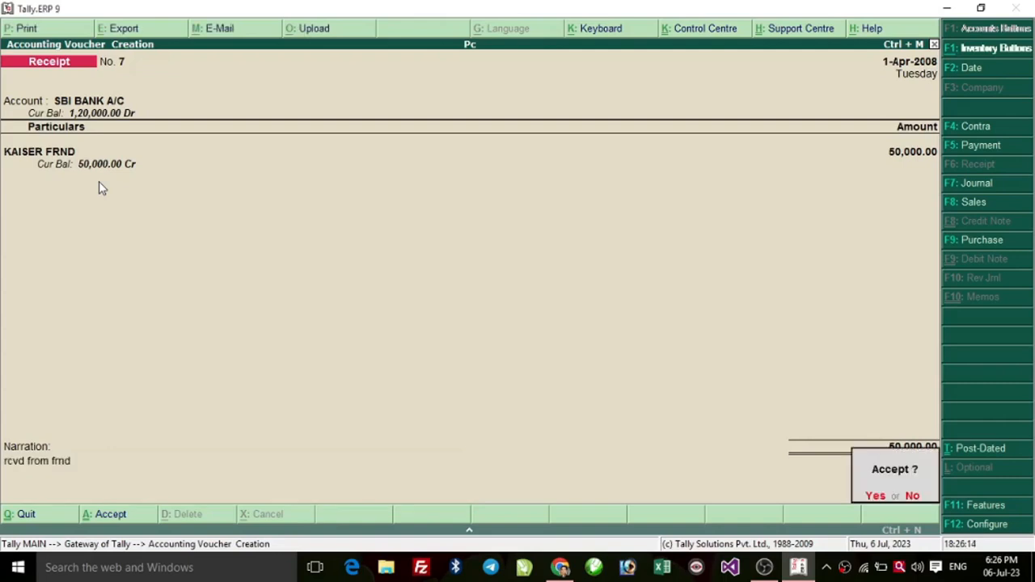
{"action": "key", "text": "Return"}
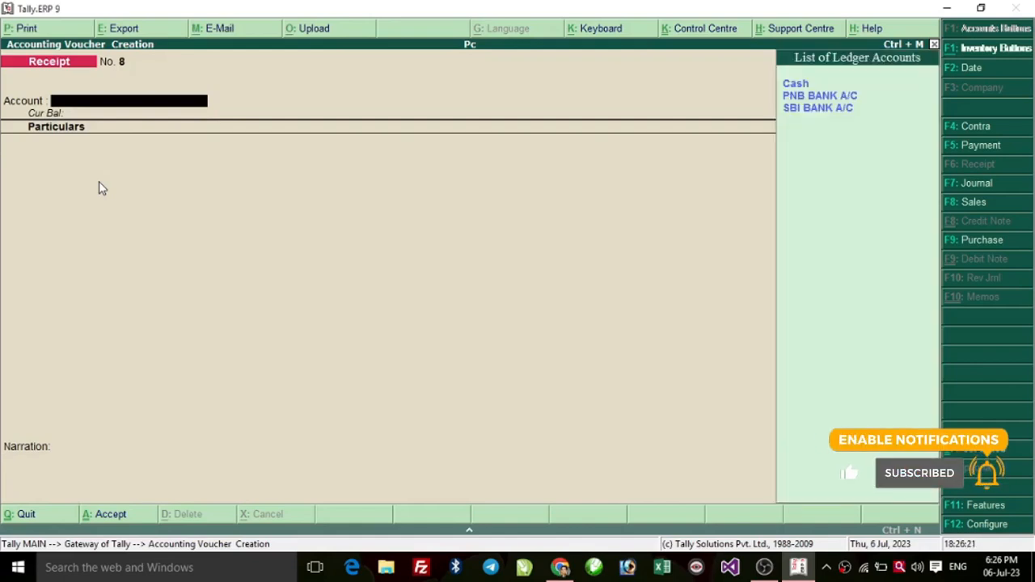
Receive into Cash, crediting COMMISSION RECEIVED A/C with 50,000
{"action": "key", "text": "Down"}
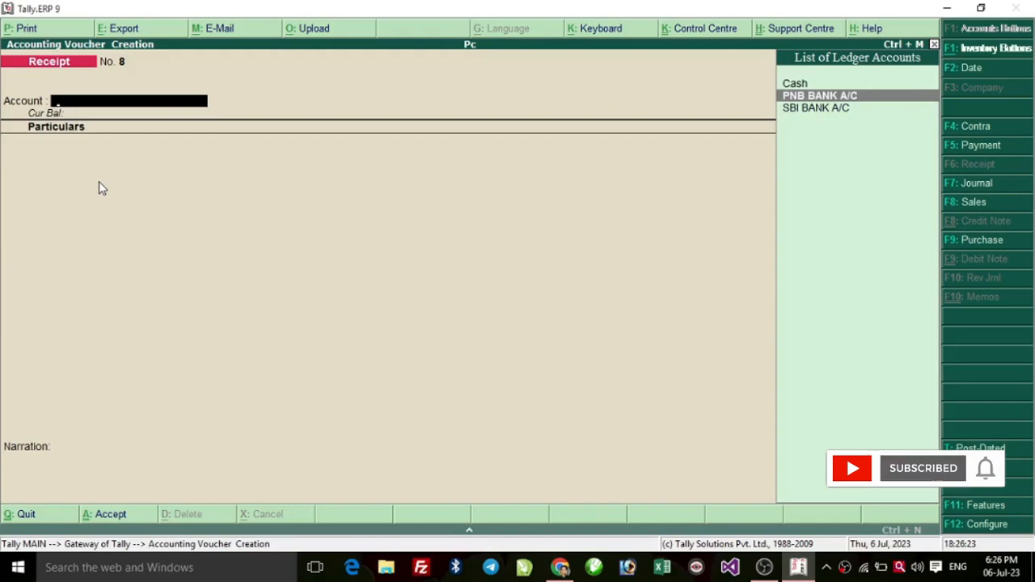
{"action": "key", "text": "Up"}
{"action": "key", "text": "Return"}
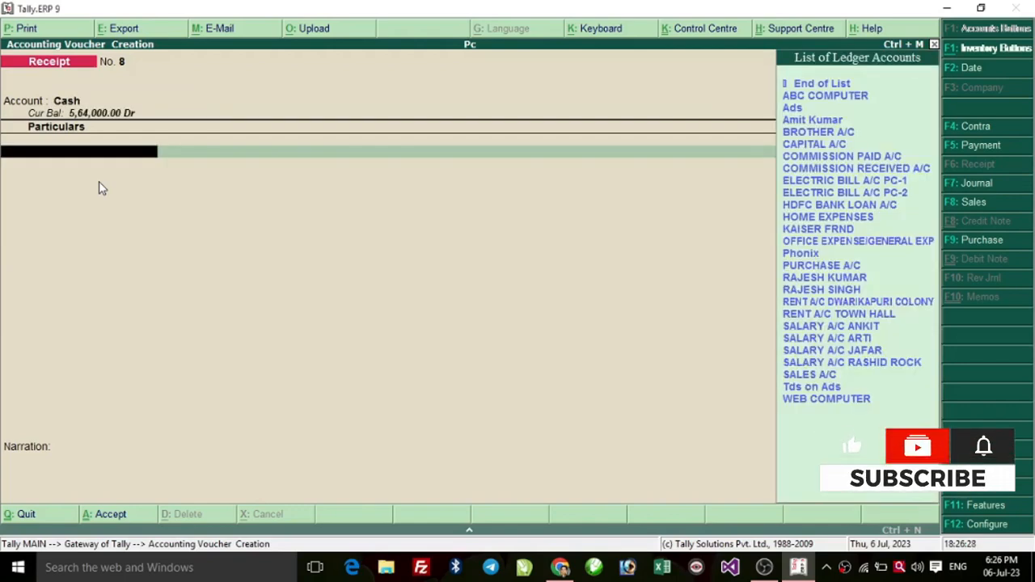
{"action": "type", "text": "com"}
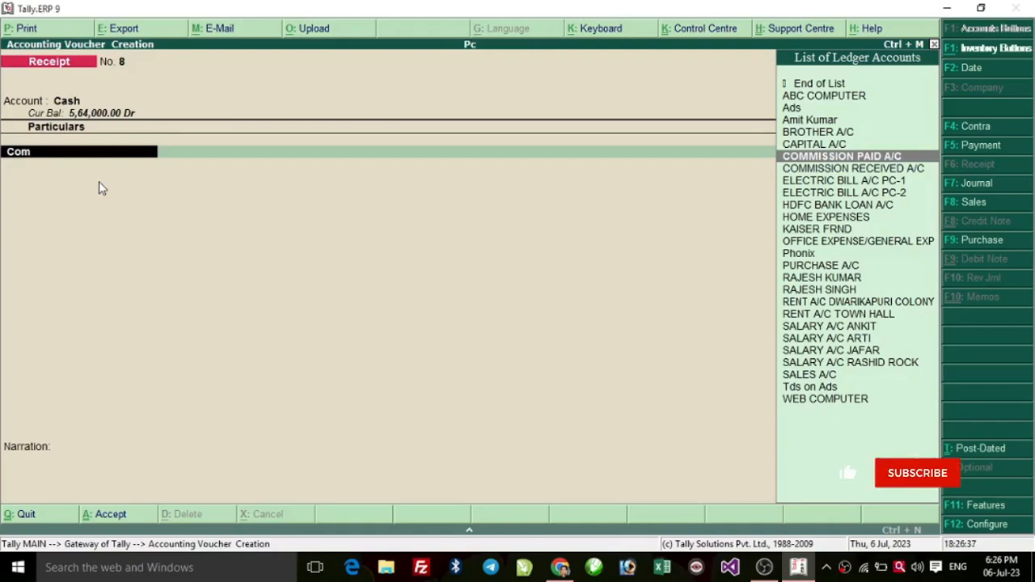
{"action": "key", "text": "Down"}
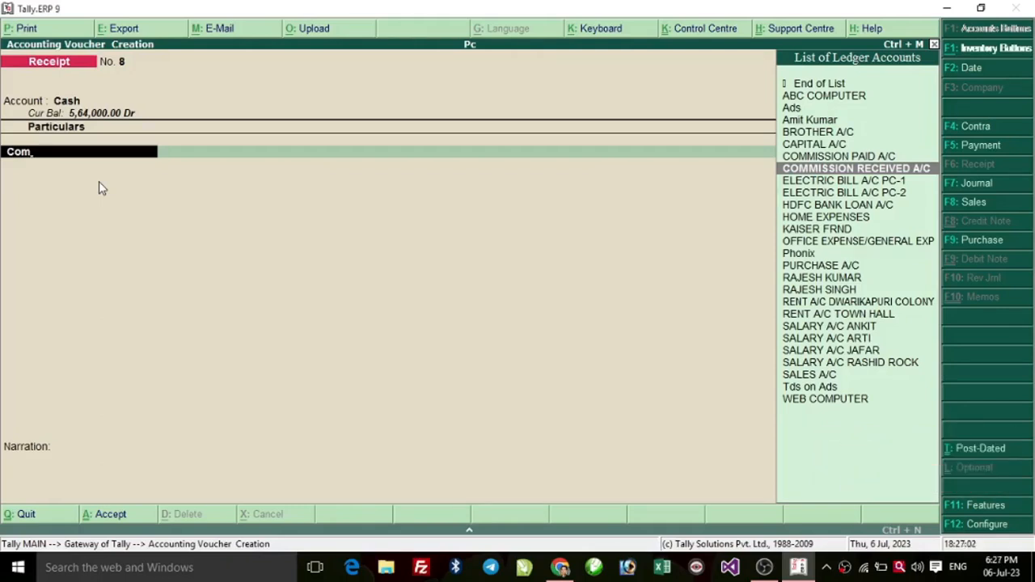
{"action": "key", "text": "Return"}
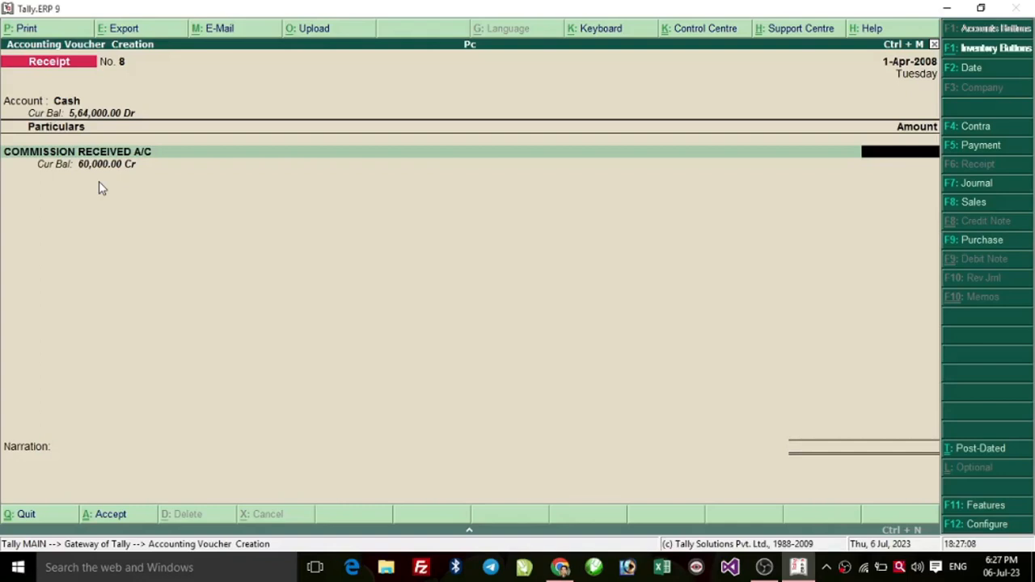
{"action": "type", "text": "50000"}
{"action": "key", "text": "Return"}
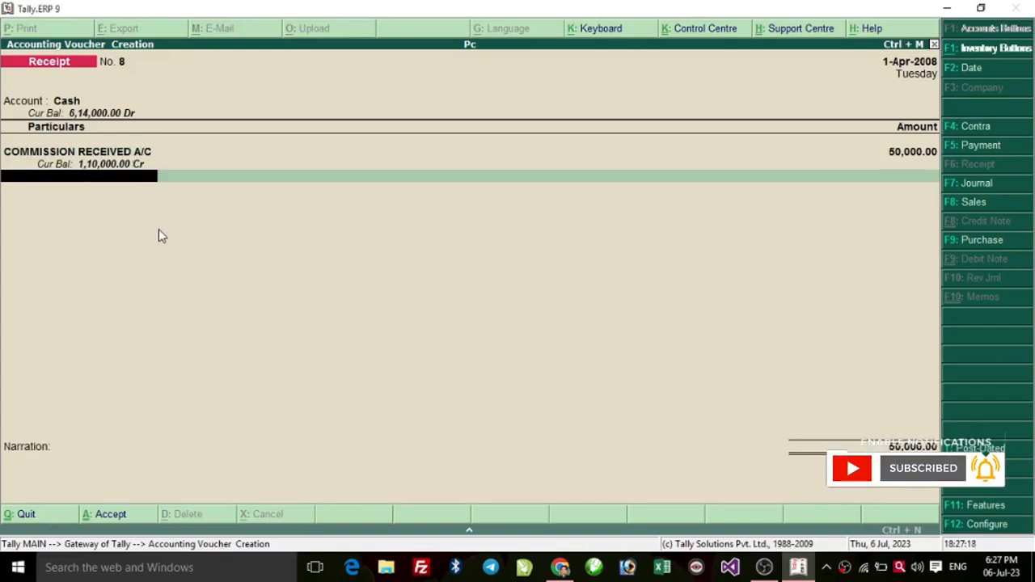
Narrate it as commission received for the sale of land and save receipt 8
{"action": "key", "text": "Return"}
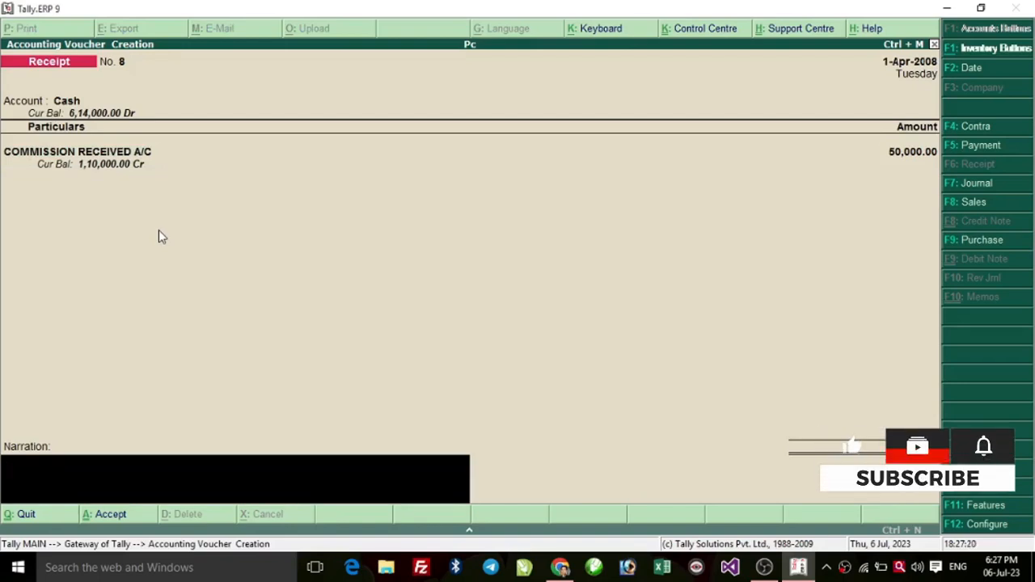
{"action": "type", "text": "co"}
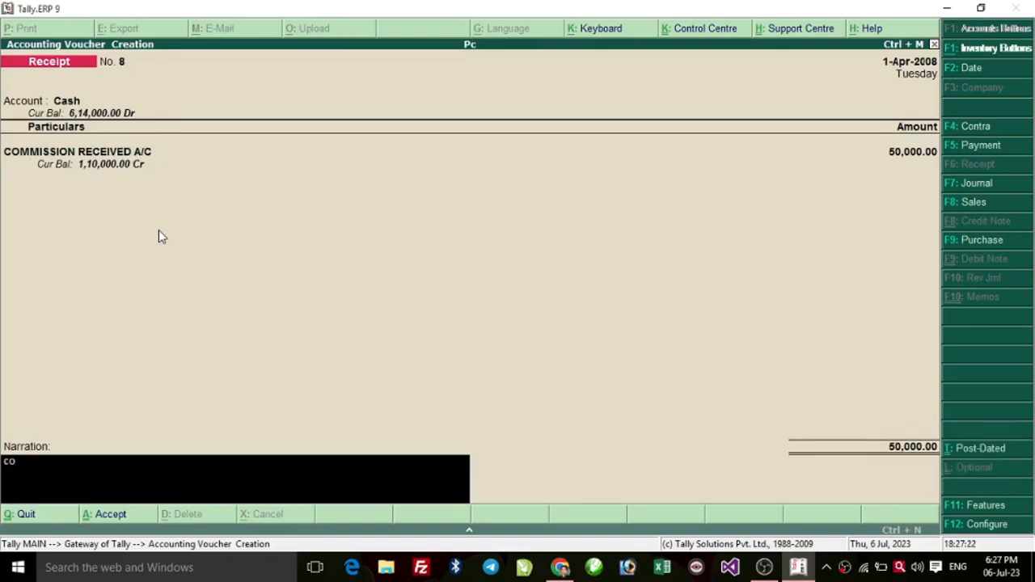
{"action": "type", "text": "m"}
{"action": "type", "text": "mssion received"}
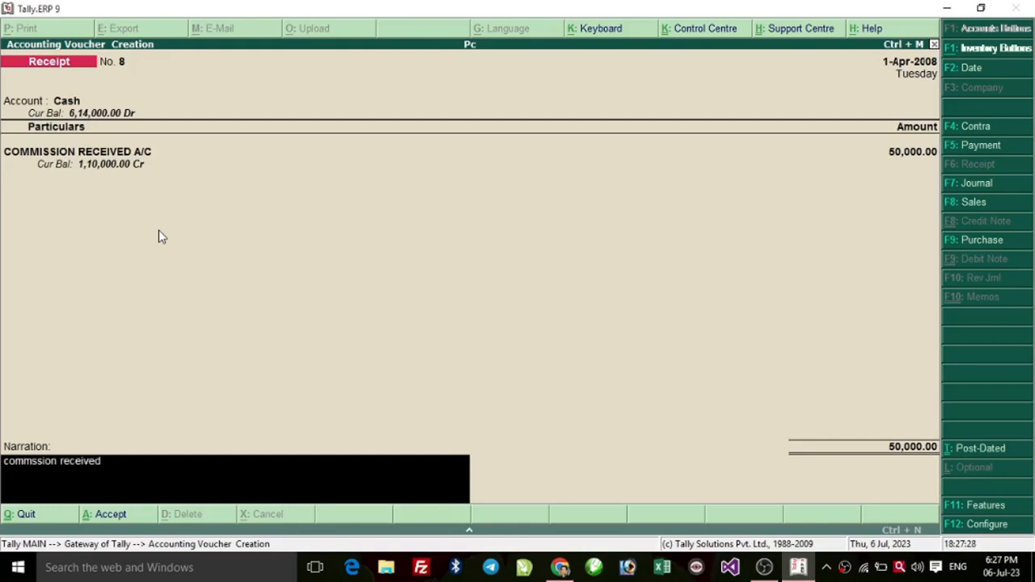
{"action": "type", "text": " from mukesh for sel"}
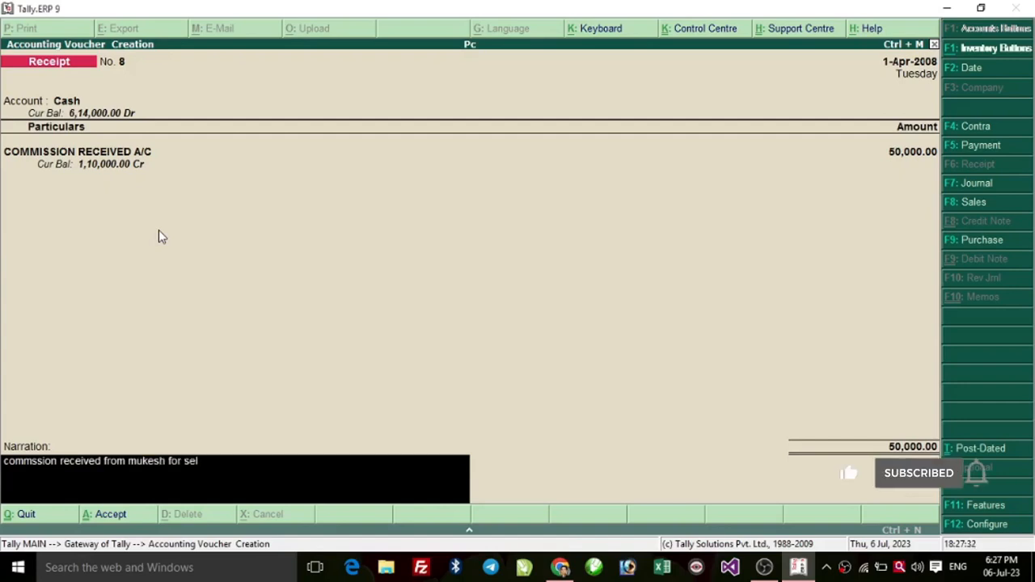
{"action": "type", "text": "l of land"}
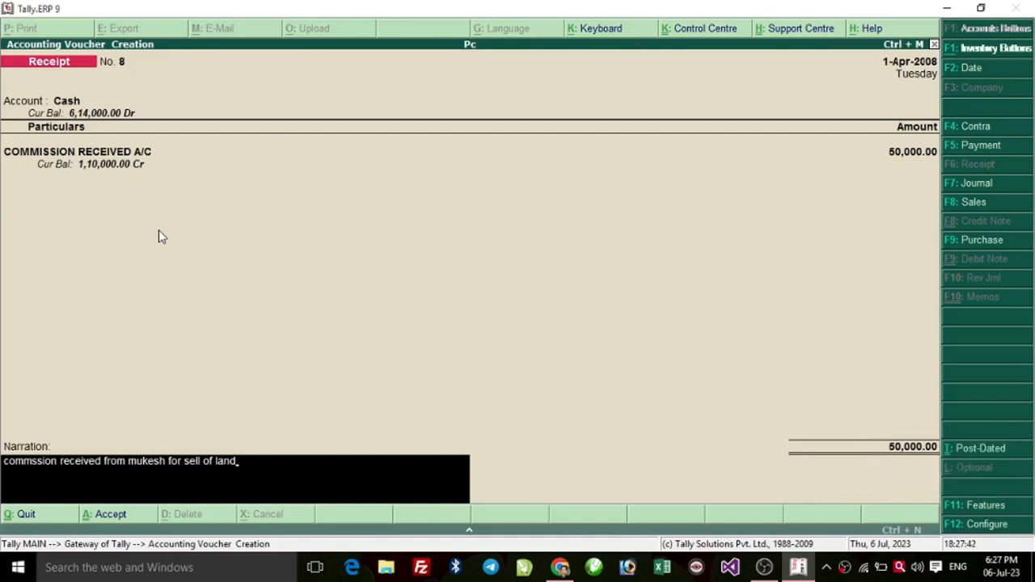
{"action": "key", "text": "Return"}
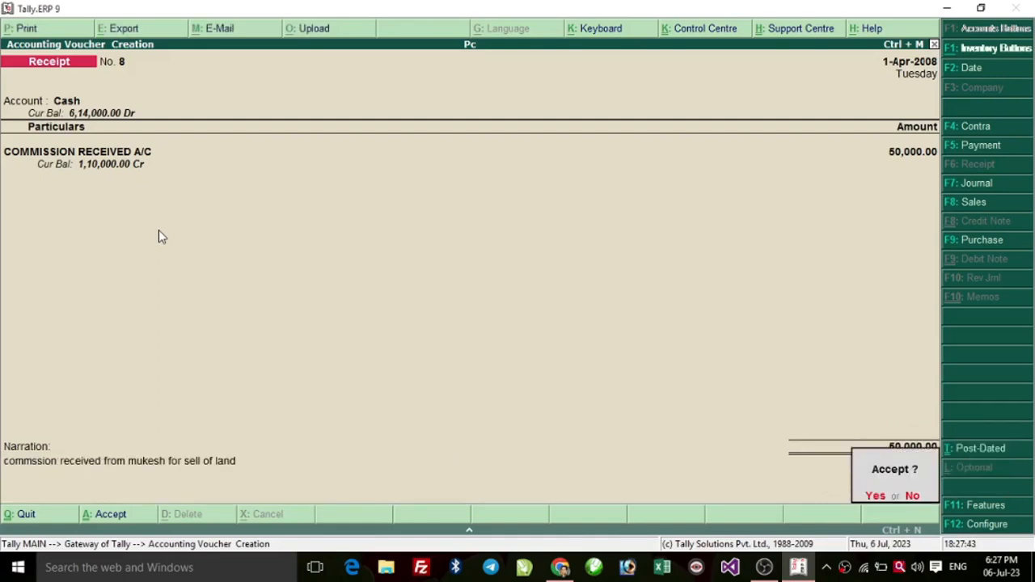
{"action": "key", "text": "Return"}
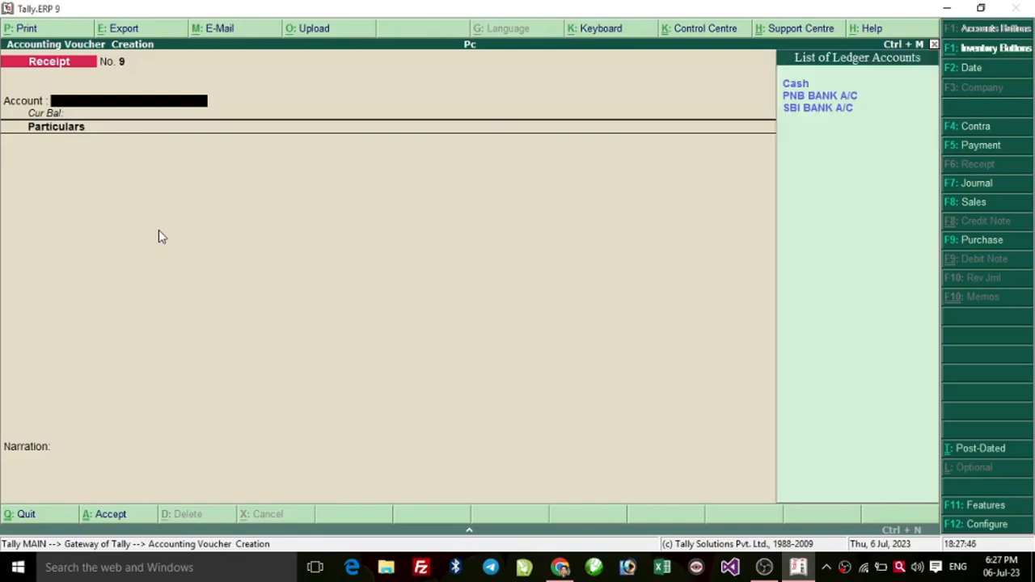
Leave receipt 9 blank and page back through receipt 8 to receipt 7 from SBI BANK A/C
{"action": "key", "text": "Down"}
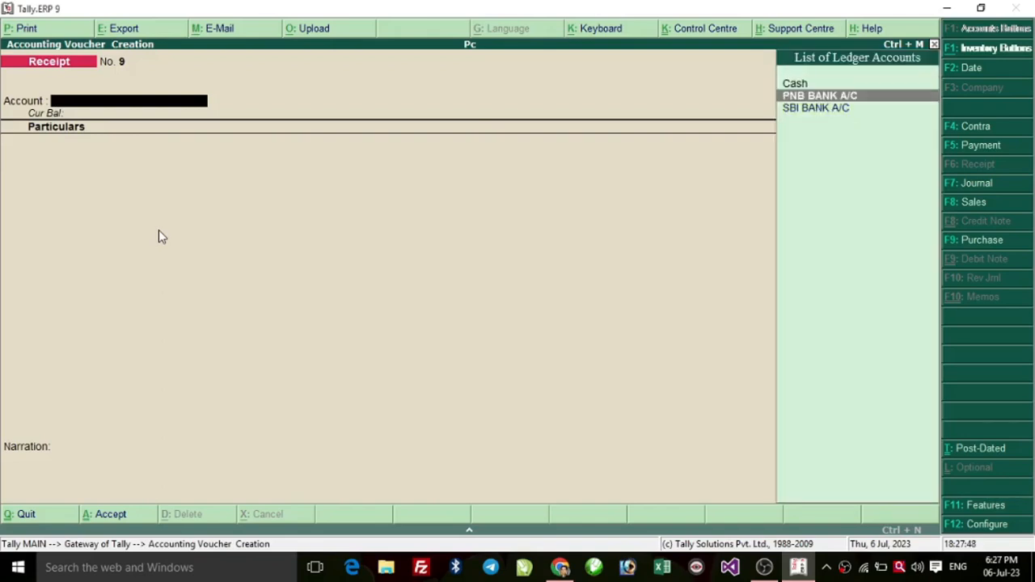
{"action": "key", "text": "Down"}
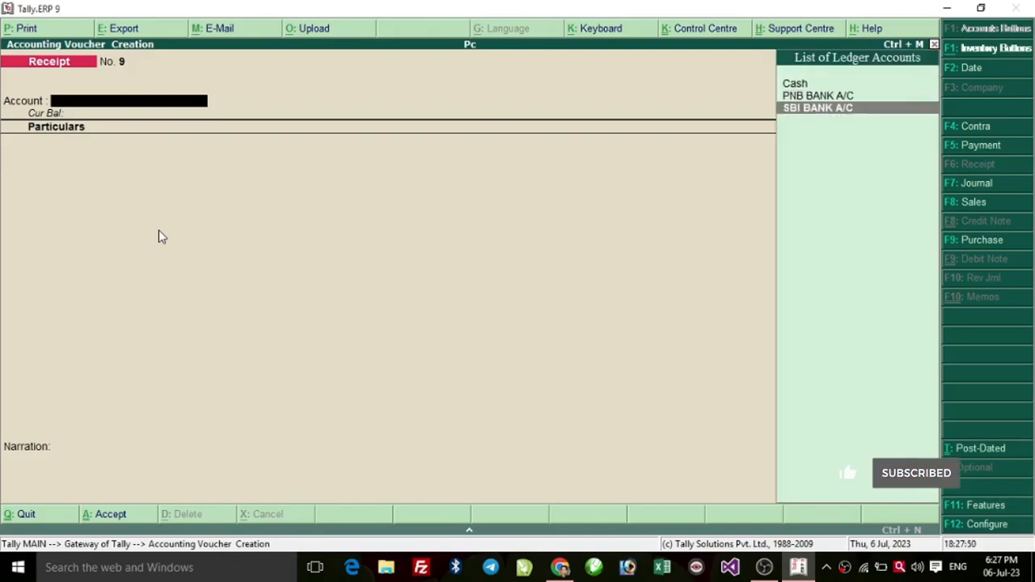
{"action": "key", "text": "Up"}
{"action": "key", "text": "Down"}
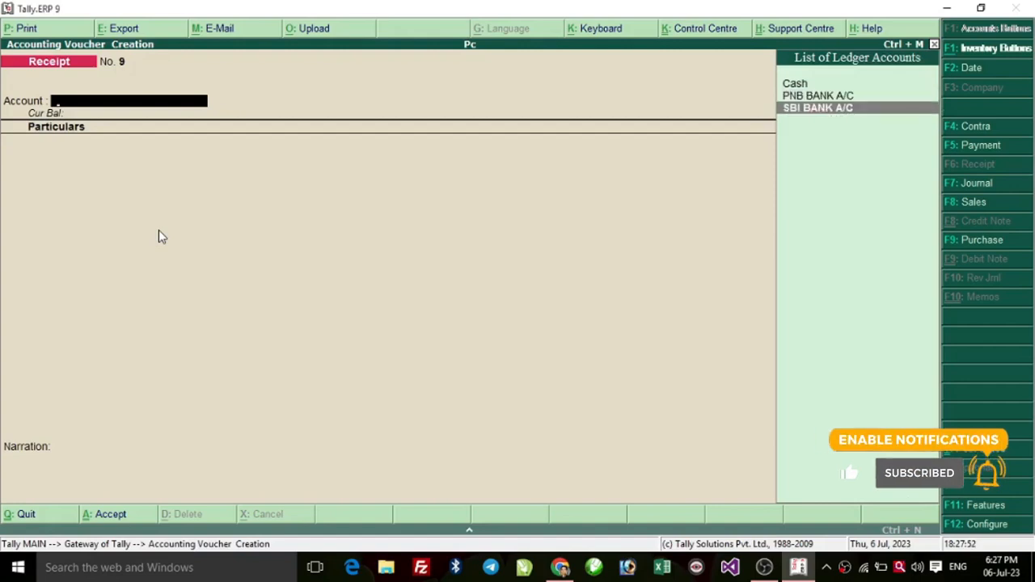
{"action": "key", "text": "Up"}
{"action": "key", "text": "Up"}
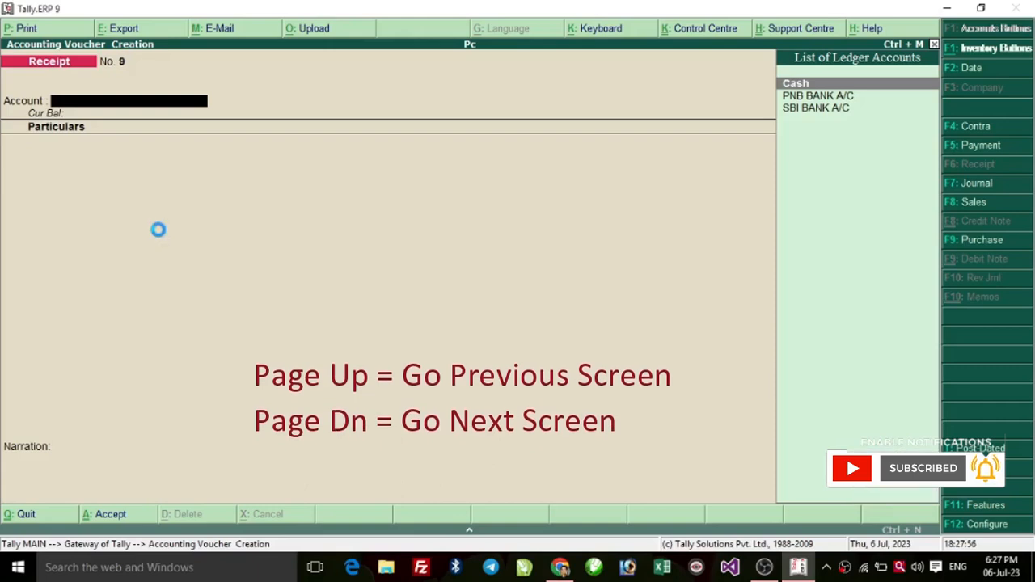
{"action": "key", "text": "Page_Up"}
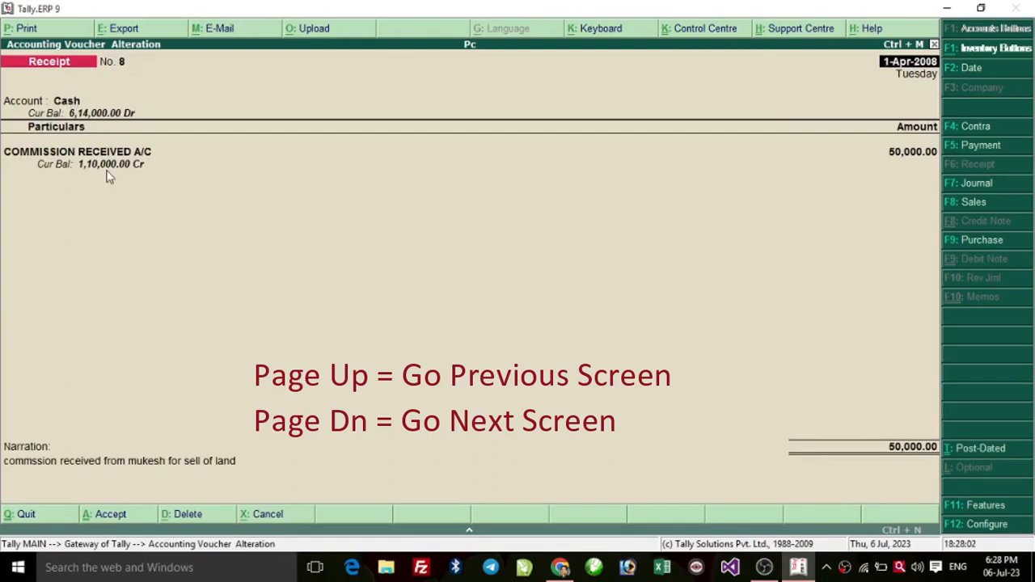
{"action": "key", "text": "Page_Up"}
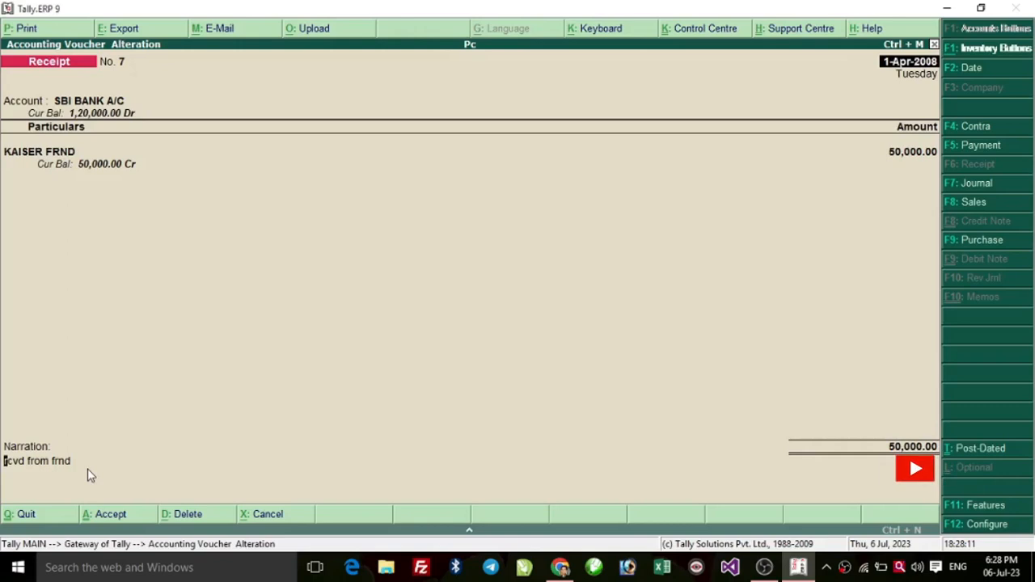
Append 'by Gpay' and the friend's mobile number to receipt 7's narration and save
{"action": "left_click", "coordinate": [109, 476]}
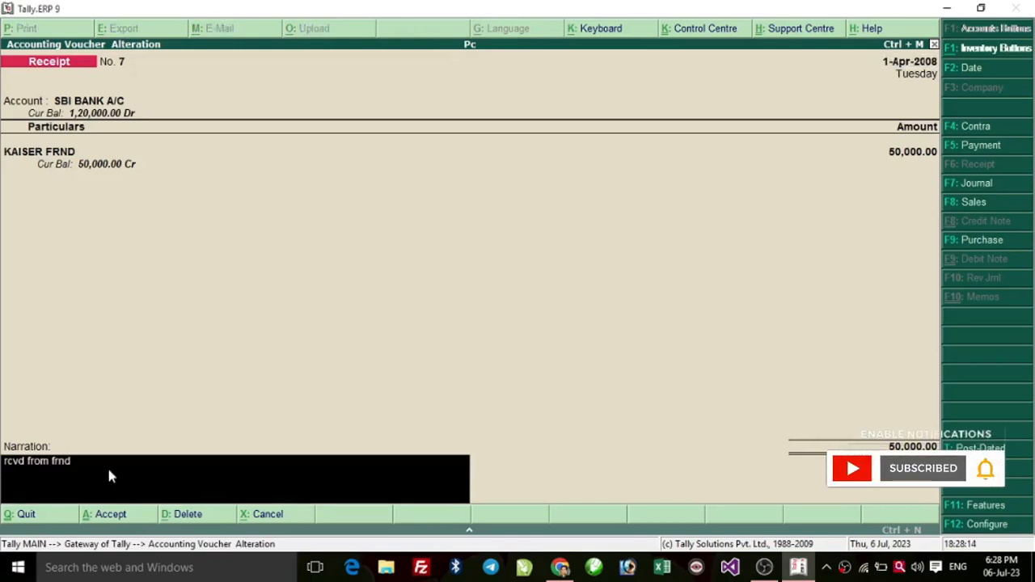
{"action": "type", "text": "by"}
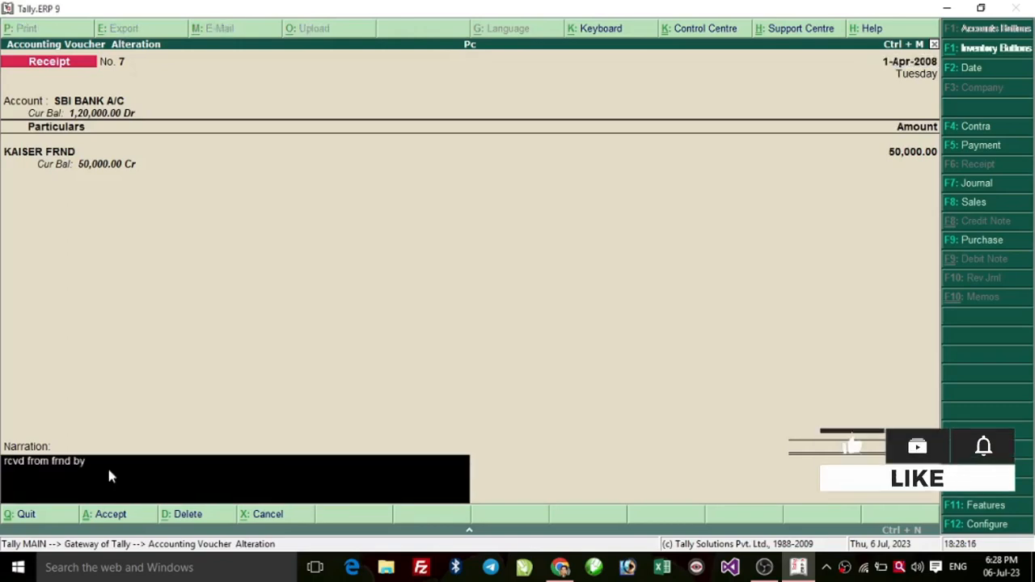
{"action": "type", "text": " Gpay Mob"}
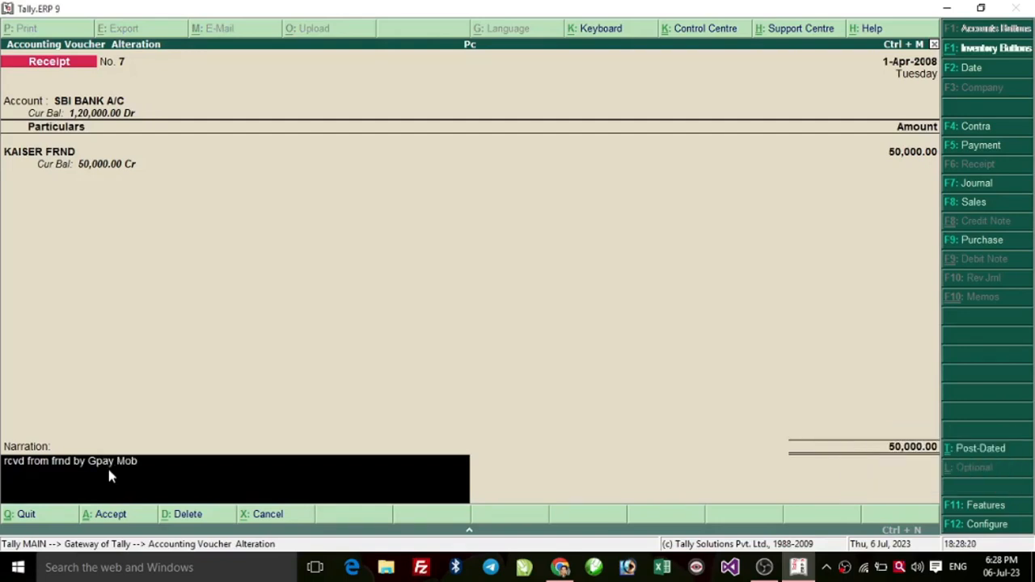
{"action": "type", "text": ":3453453"}
{"action": "key", "text": "Return"}
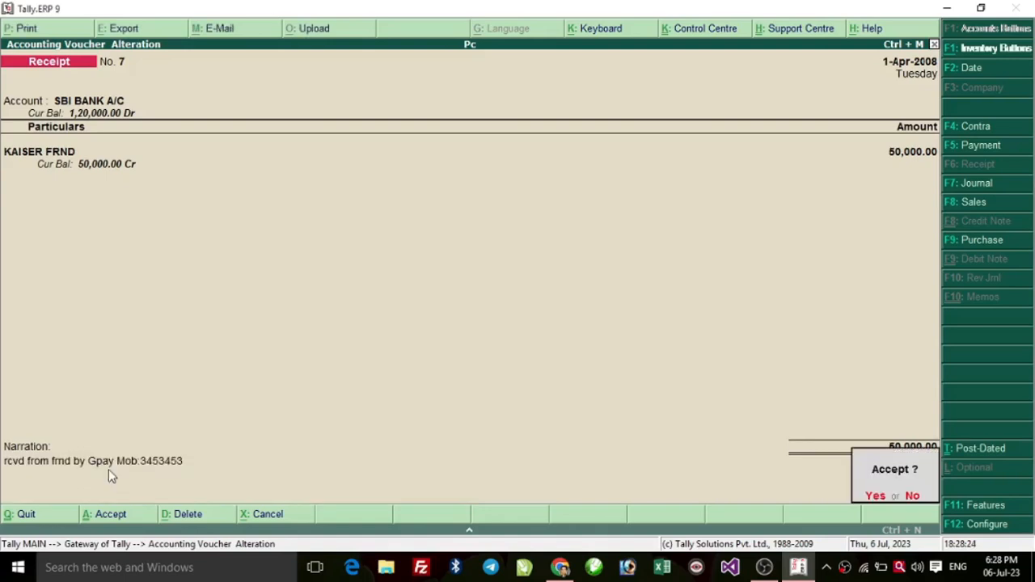
{"action": "key", "text": "y"}
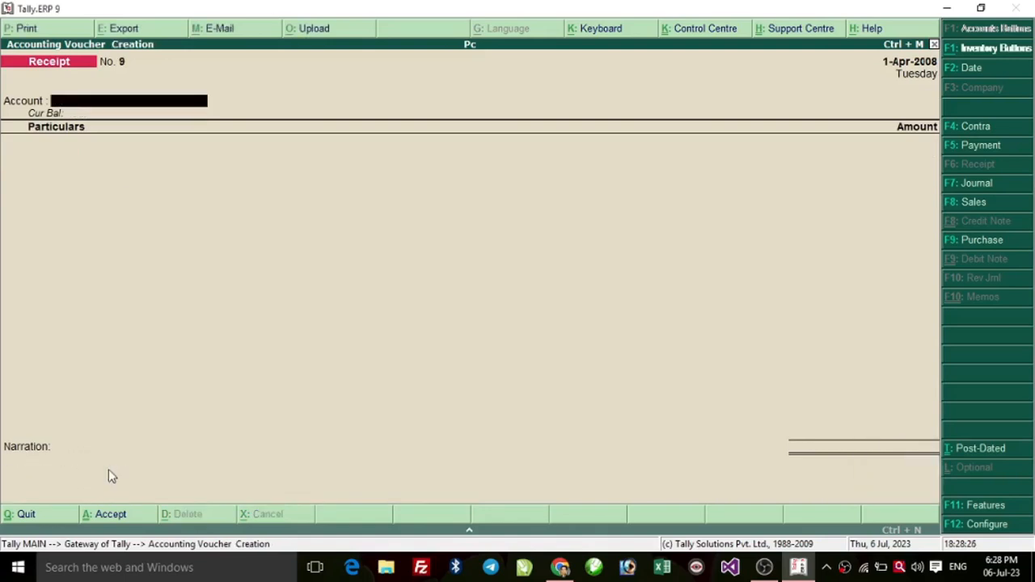
Page back through receipts 8, 7 and 6 to receipt 5, forward again, then back to 5
{"action": "key", "text": "Page_Up"}
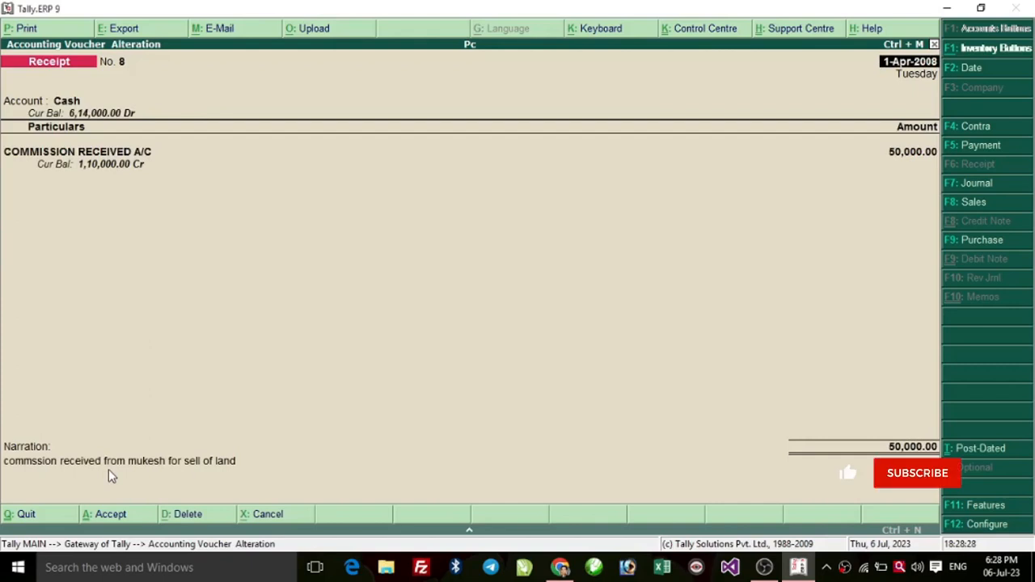
{"action": "key", "text": "Page_Up"}
{"action": "key", "text": "Page_Up"}
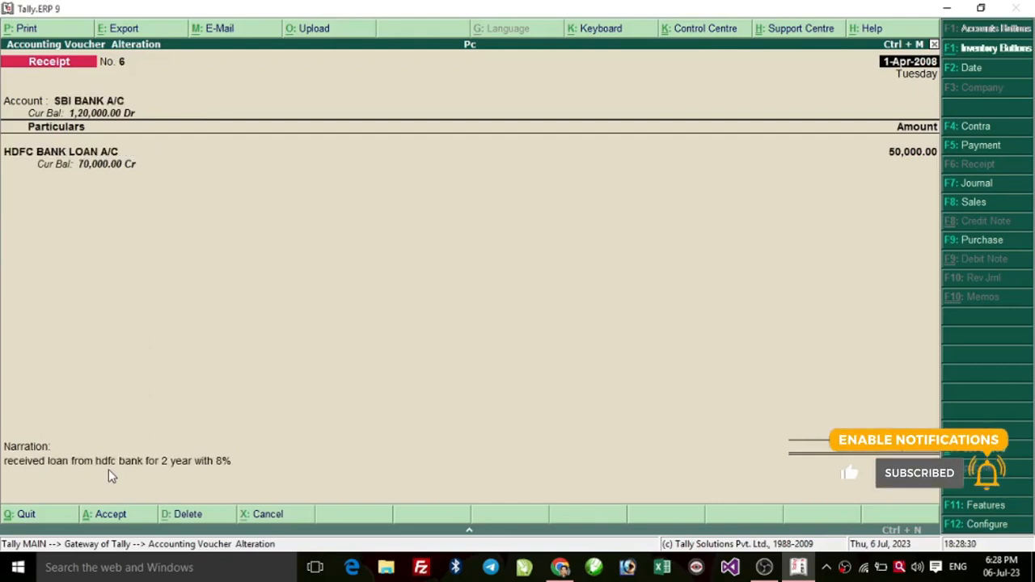
{"action": "key", "text": "Page_Up"}
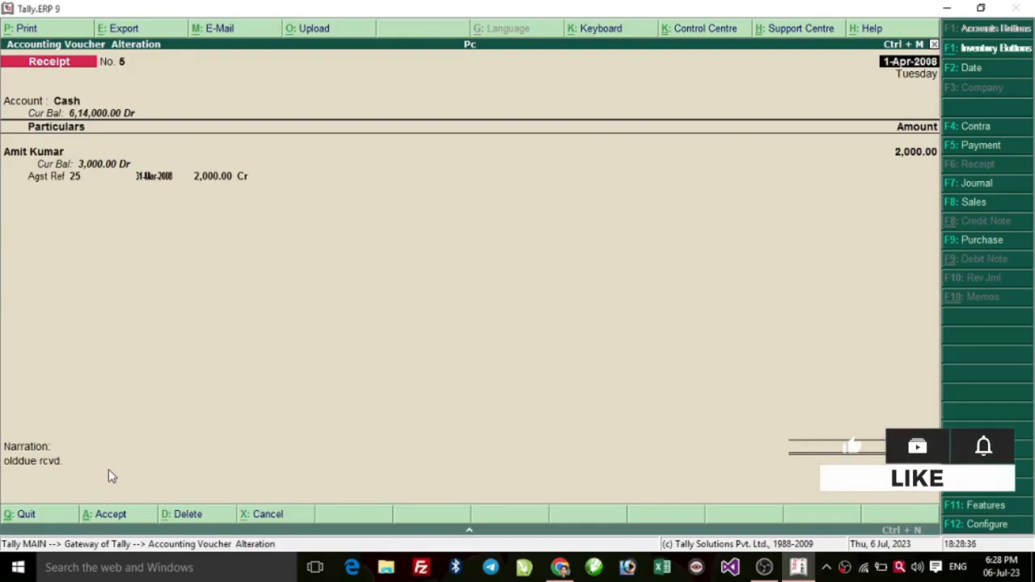
{"action": "key", "text": "Page_Down"}
{"action": "key", "text": "Page_Down"}
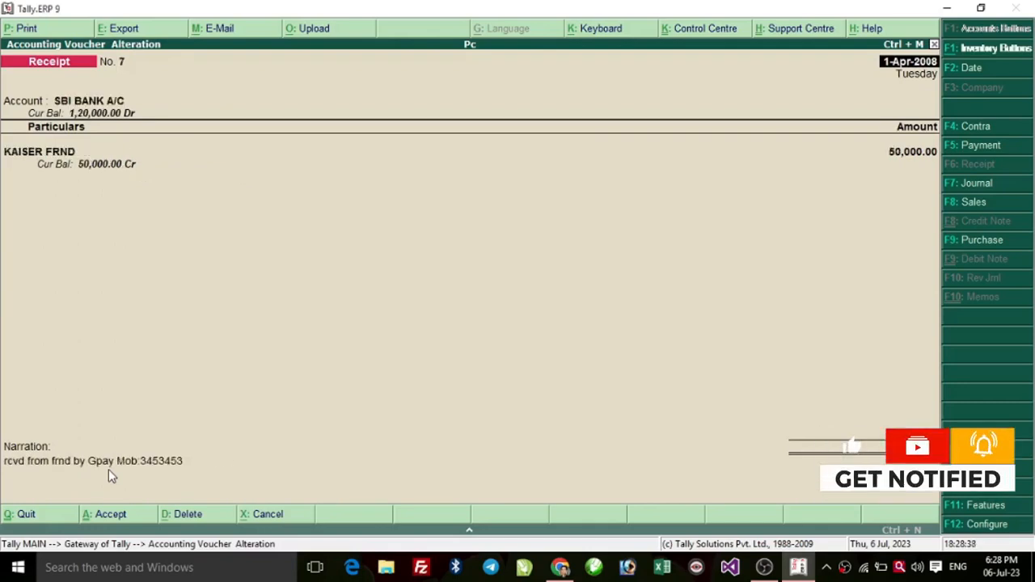
{"action": "key", "text": "Page_Down"}
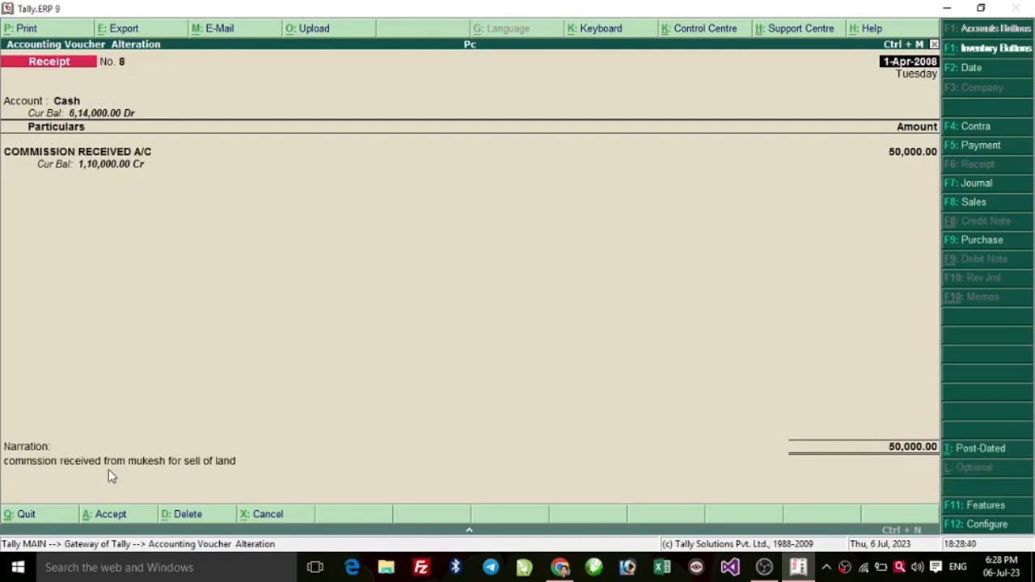
{"action": "key", "text": "Page_Up"}
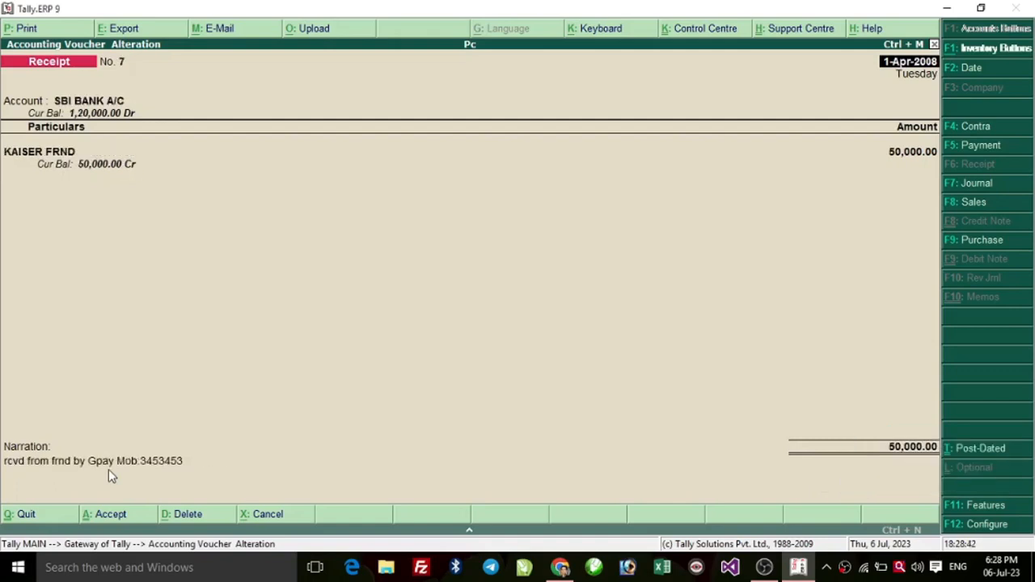
{"action": "key", "text": "Page_Up"}
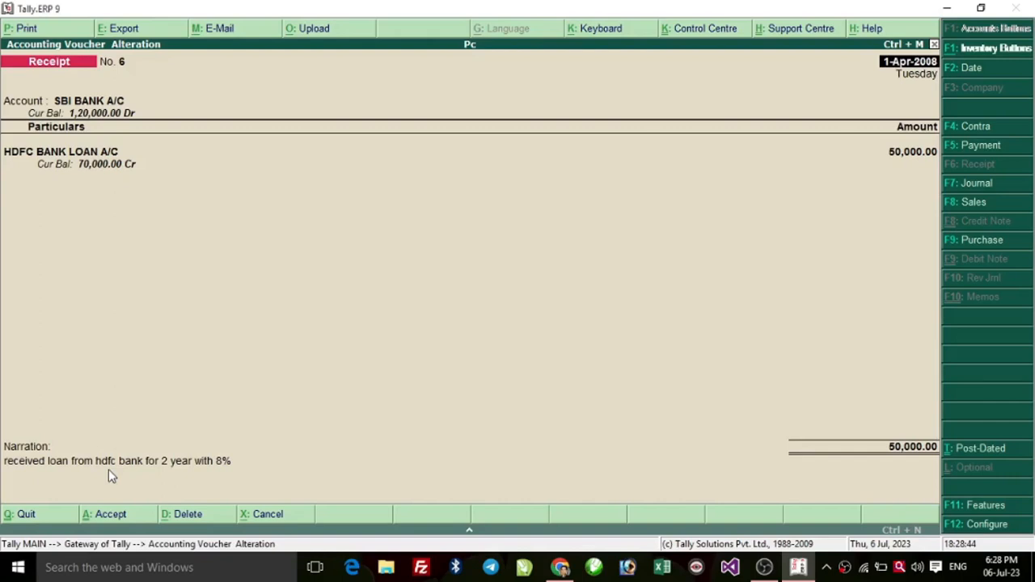
{"action": "key", "text": "Page_Up"}
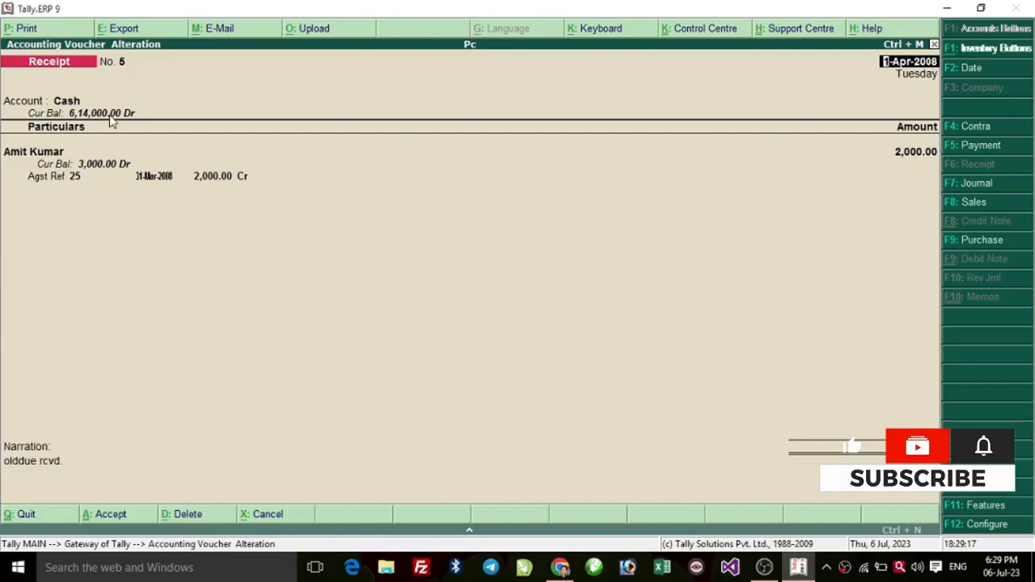
Page forward from receipt 5 through 6 to receipt 8, the Cash commission receipt
{"action": "left_click", "coordinate": [50, 156]}
{"action": "key", "text": "Page_Down"}
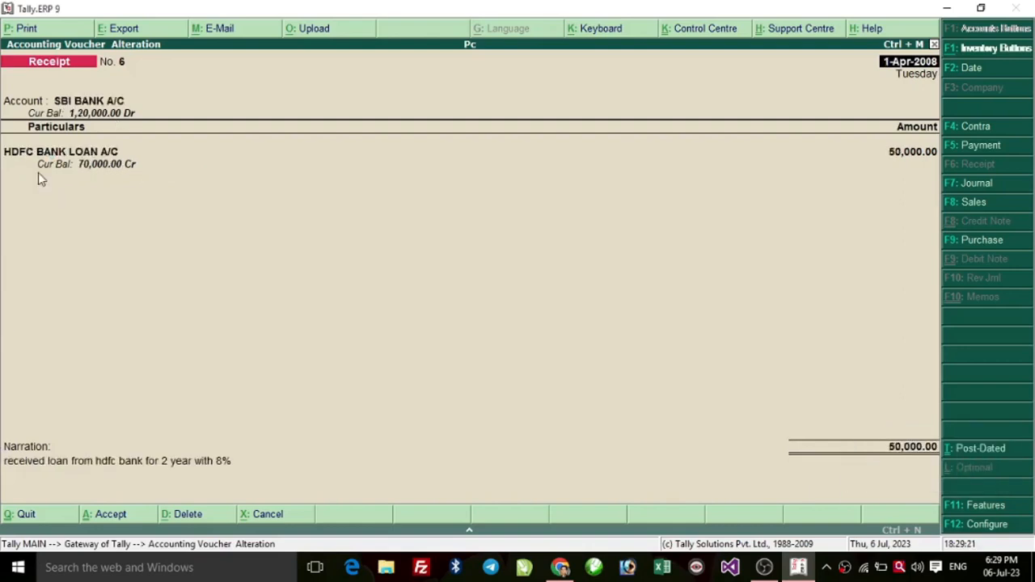
{"action": "left_click", "coordinate": [89, 152]}
{"action": "key", "text": "Page_Down"}
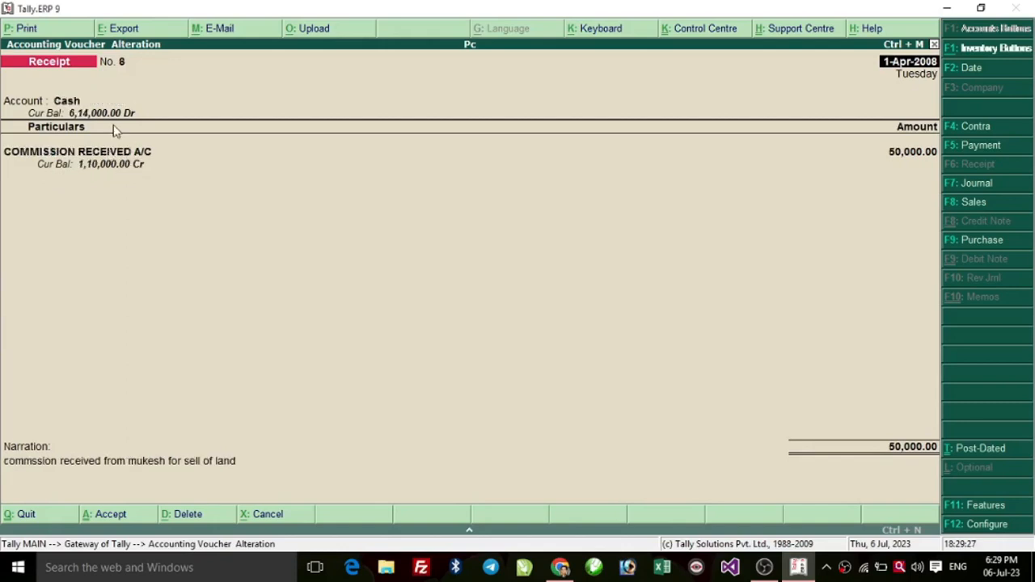